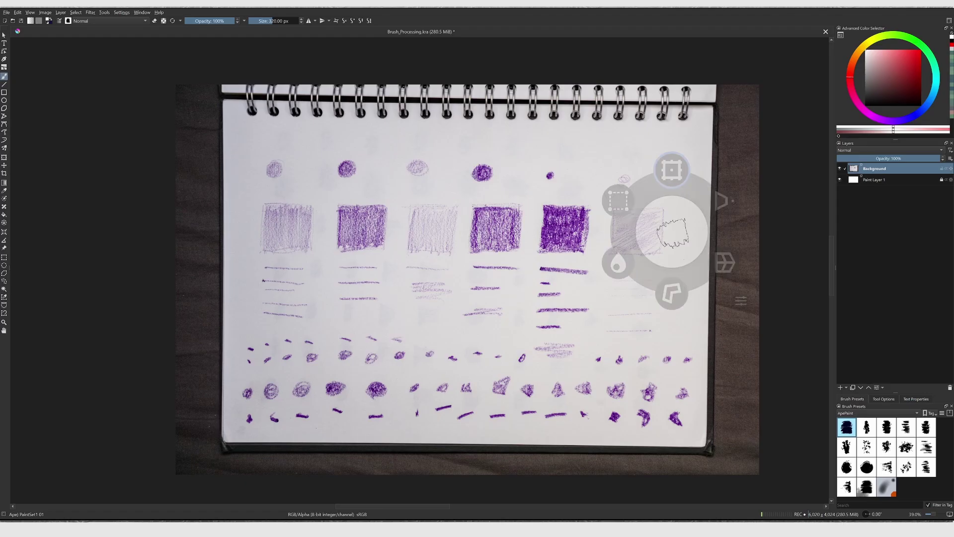
- Scale up the Background layer proportionally with the Transform tool until the sketchbook page covers the whole canvas
left_click(739, 207)
key("ctrl+t")
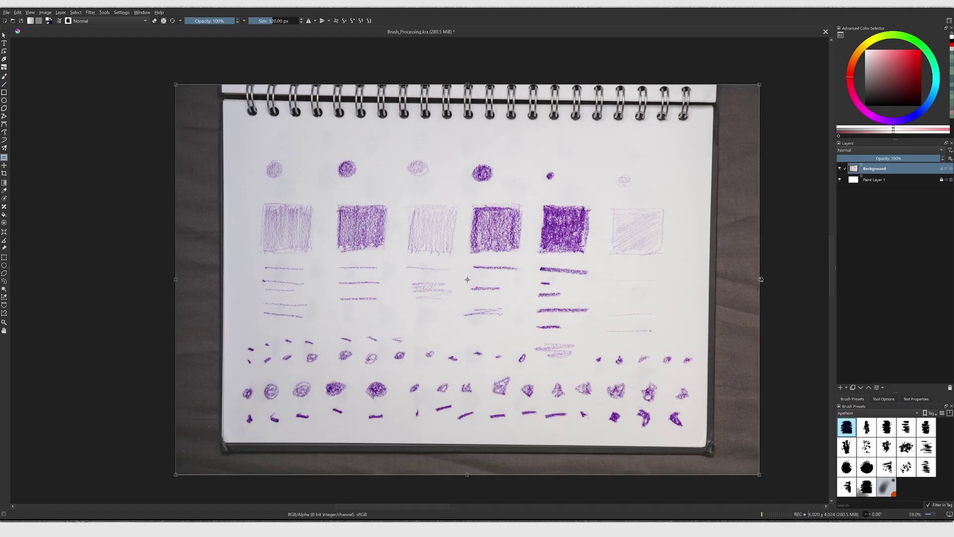
left_click_drag(760, 279, 825, 269)
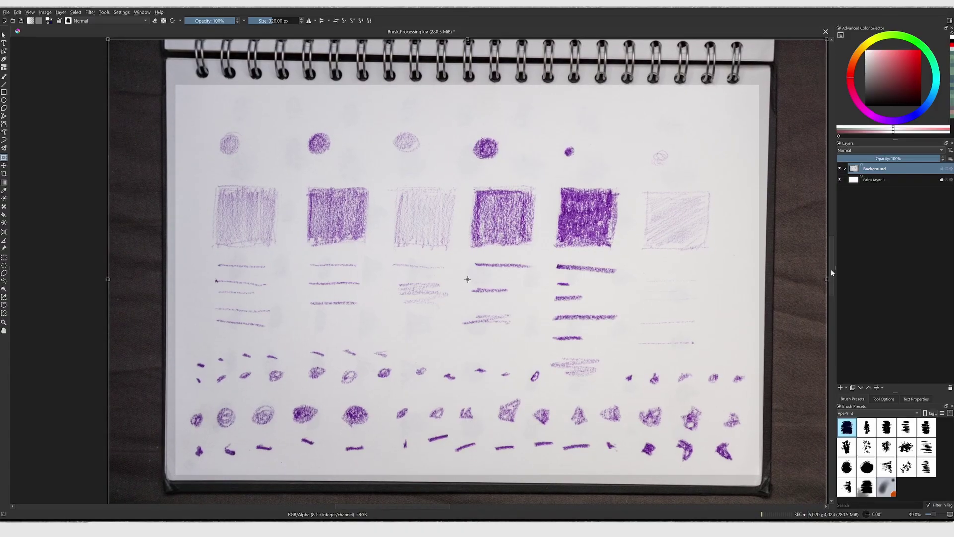
key("Return")
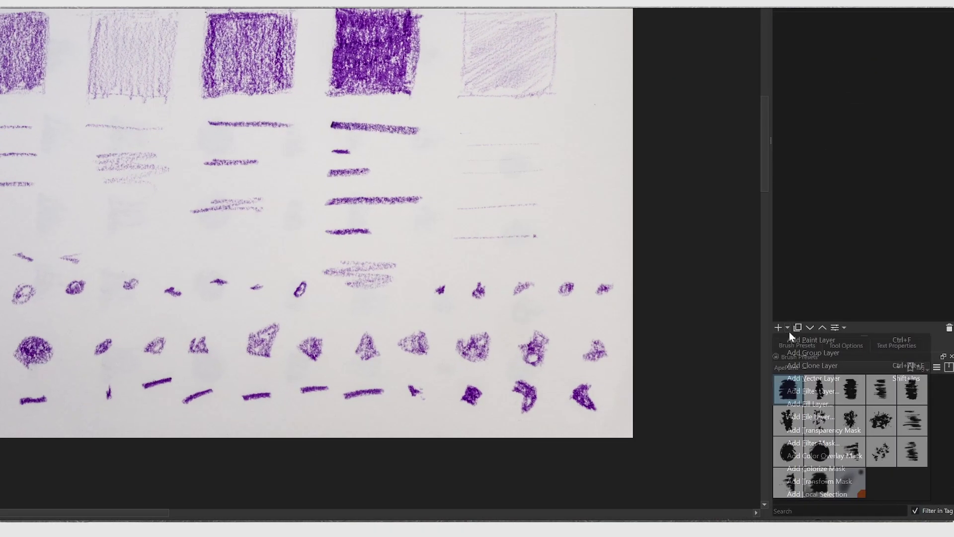
- Add a Levels filter layer above the Background with white input 224 and midtones shifted toward white, and compare its effect on and off
left_click(847, 388)
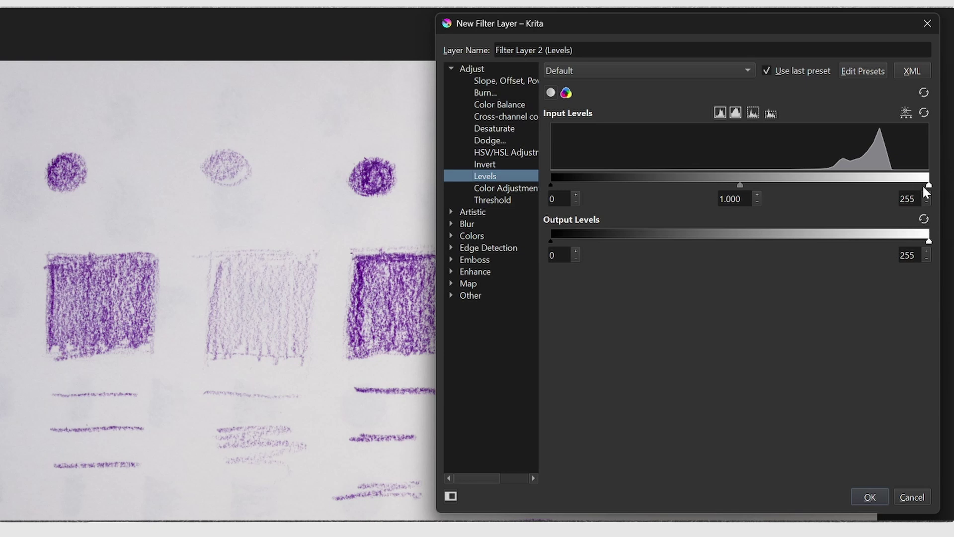
left_click_drag(907, 185, 882, 185)
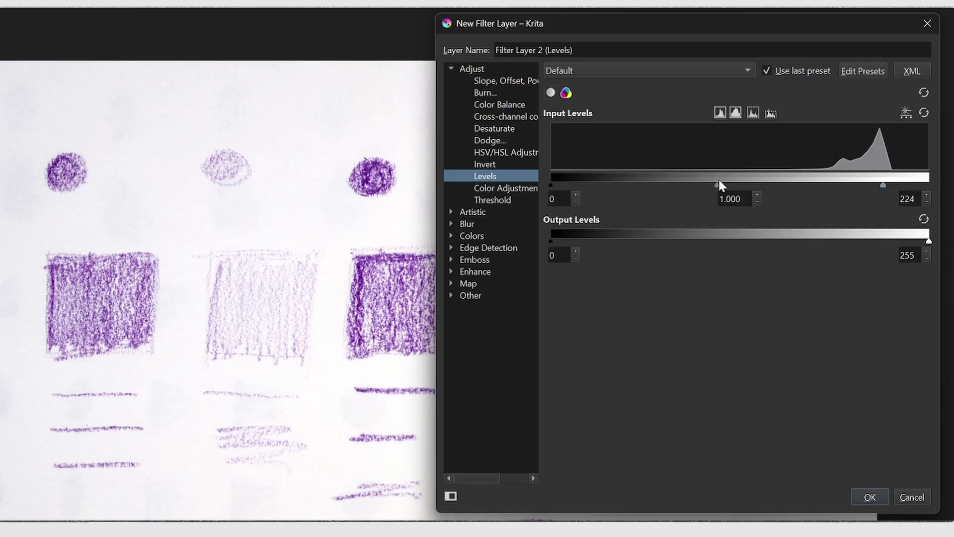
left_click_drag(720, 185, 794, 188)
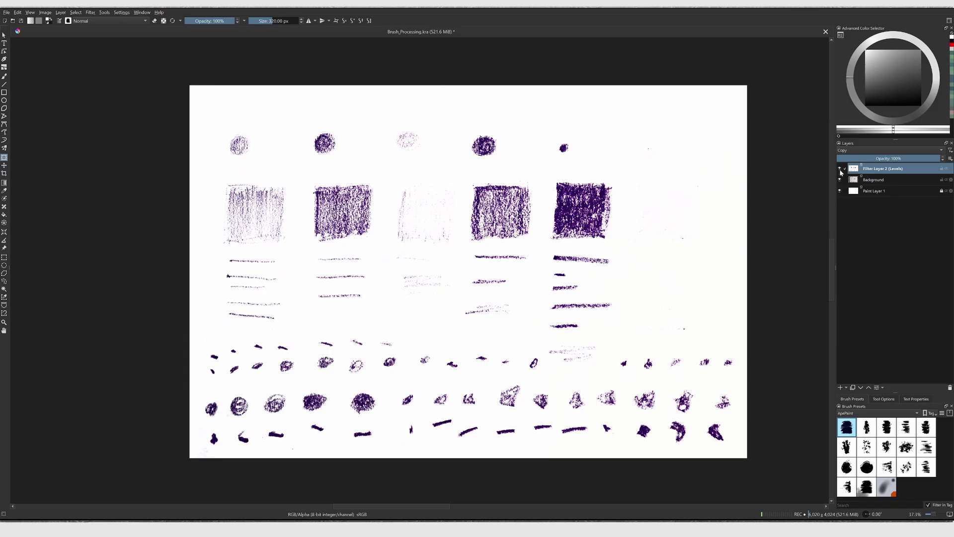
left_click(840, 170)
left_click(840, 169)
- Duplicate the Levels filter layer and the Background layer together and merge the two copies into one layer
scroll(498, 323, "up", 4)
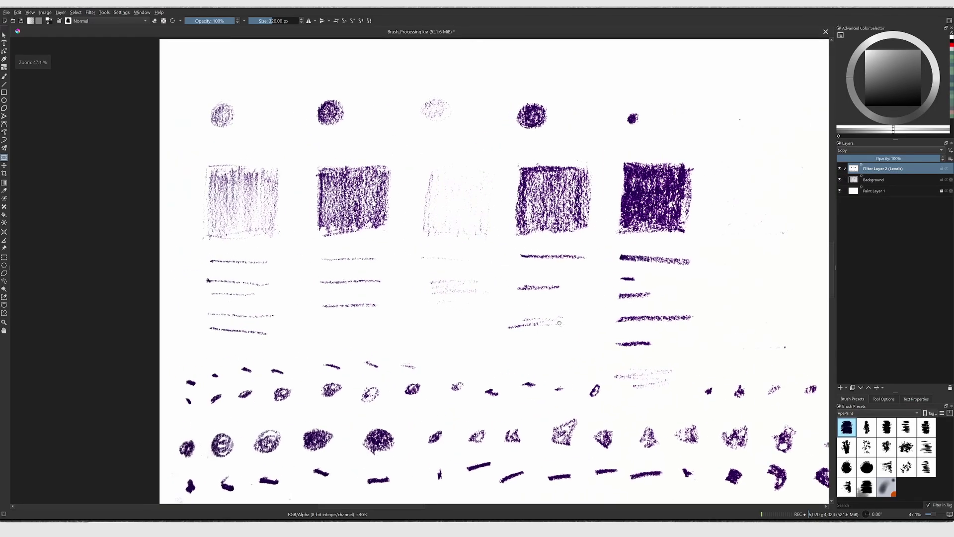
scroll(579, 322, "down", 4)
scroll(604, 342, "up", 2)
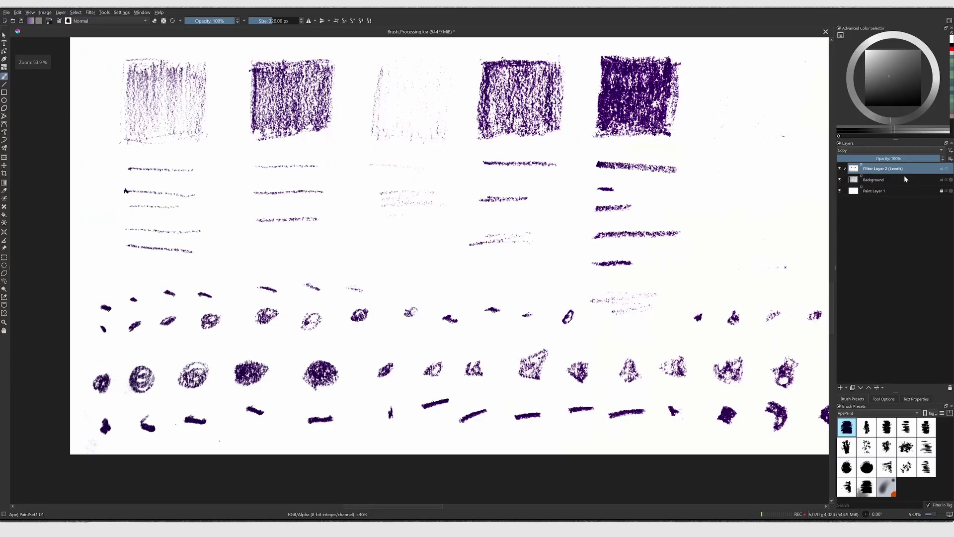
scroll(653, 227, "up", 3)
scroll(653, 227, "down", 3)
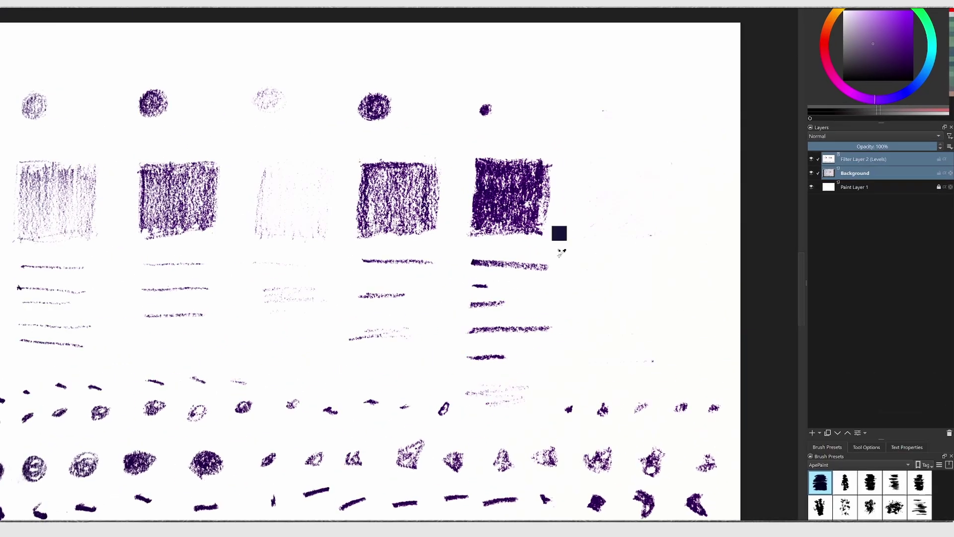
key("ctrl+j")
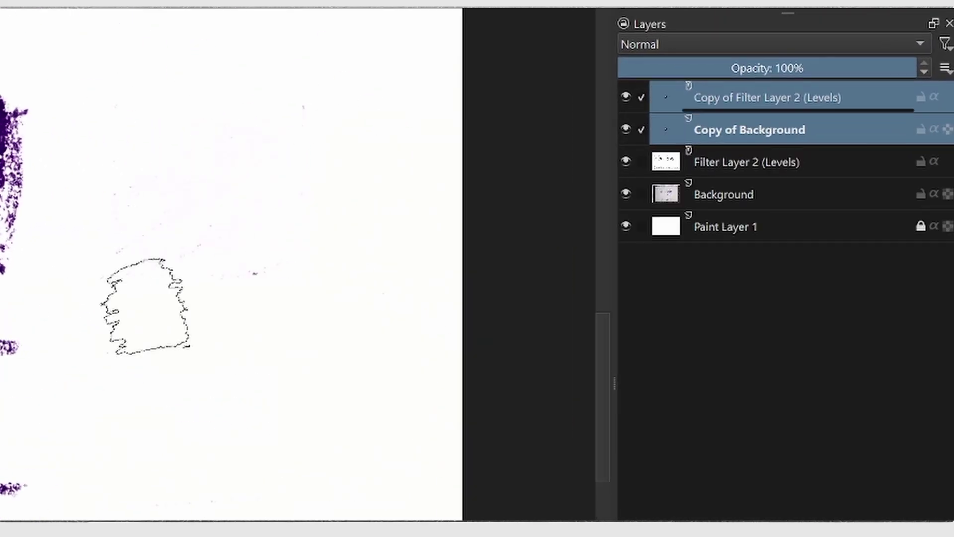
key("ctrl+e")
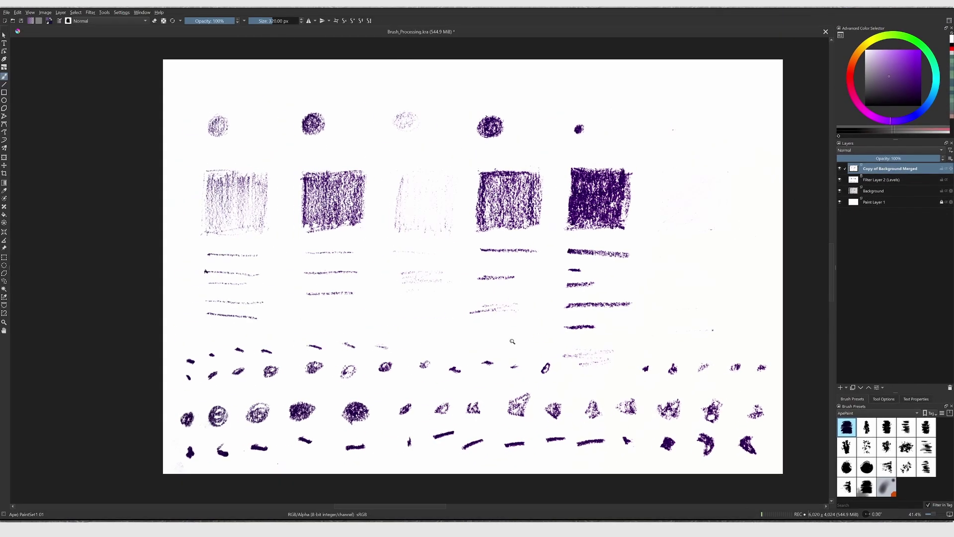
- Make a rectangular selection around the kite-shaped crayon scribble in the row of blobs on the merged layer
scroll(521, 374, "up", 3)
scroll(522, 374, "down", 3)
scroll(549, 320, "up", 2)
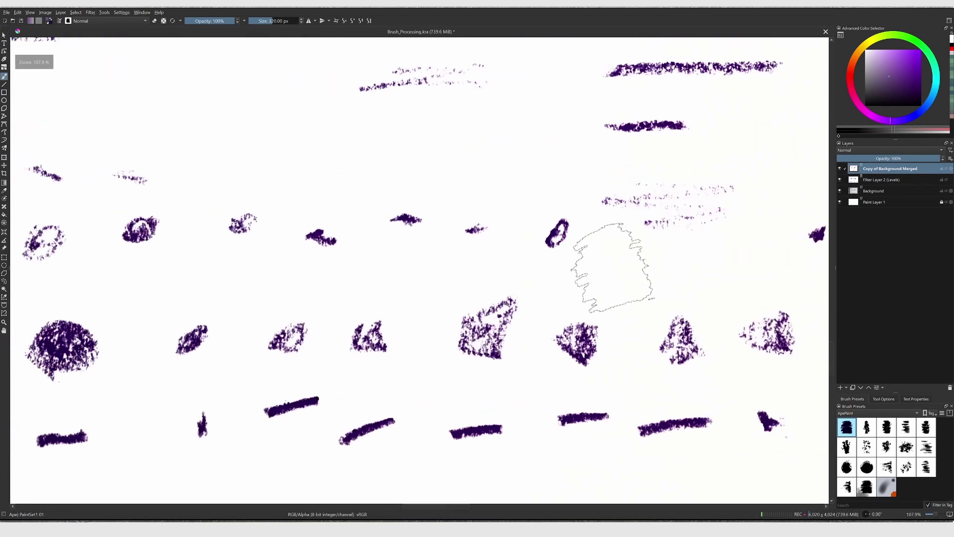
key("ctrl+r")
left_click_drag(449, 285, 522, 364)
key("b")
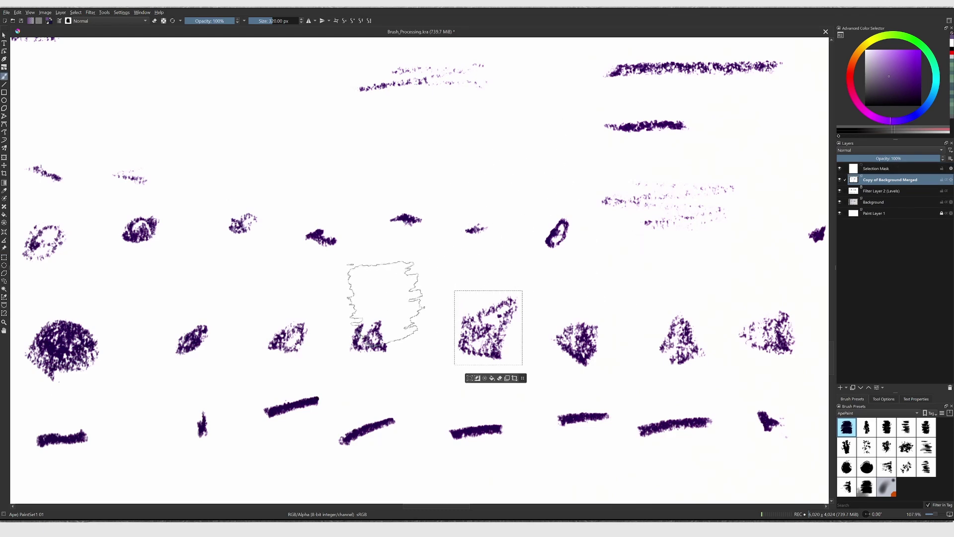
- Create a predefined brush tip from the clipboard scribble, naming it ApeCrayon_1 with the mask created from color
key("F5")
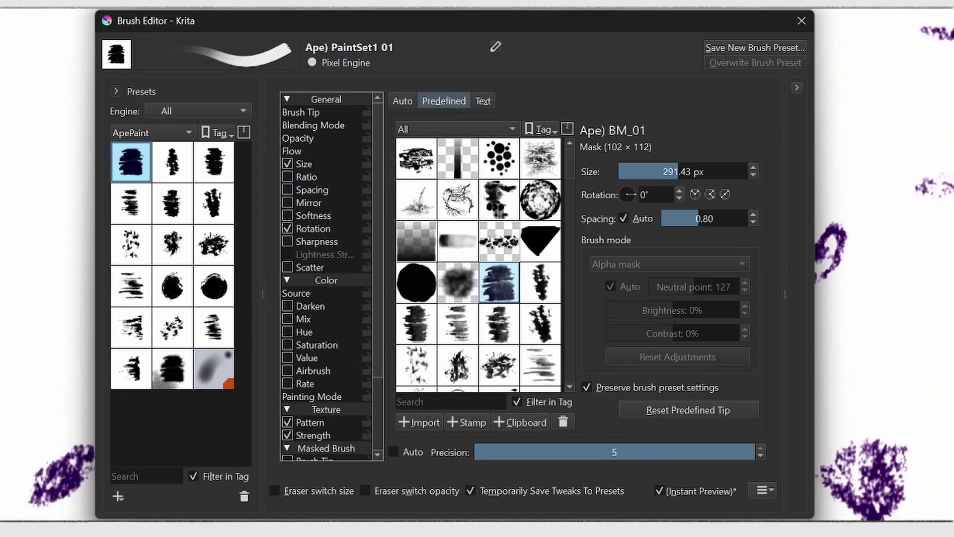
left_click(521, 423)
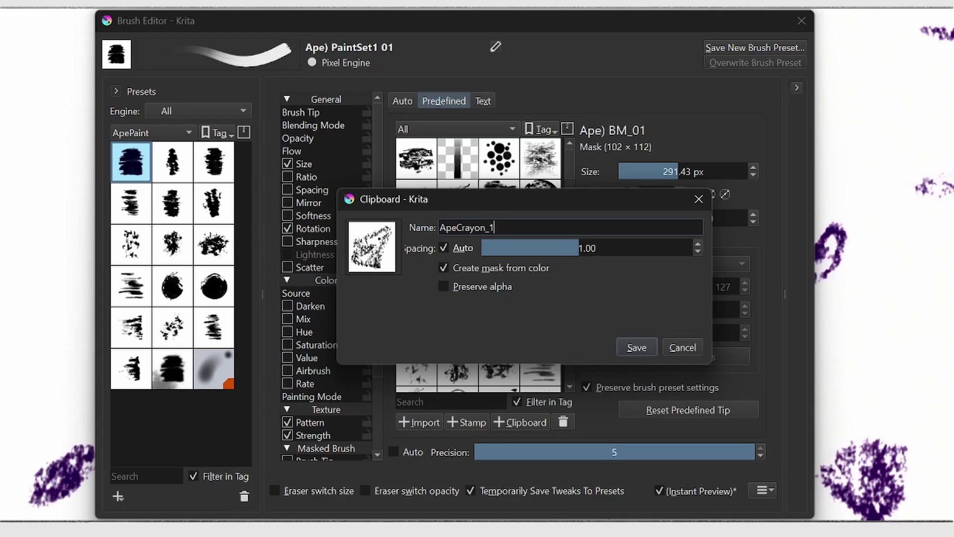
left_click(630, 346)
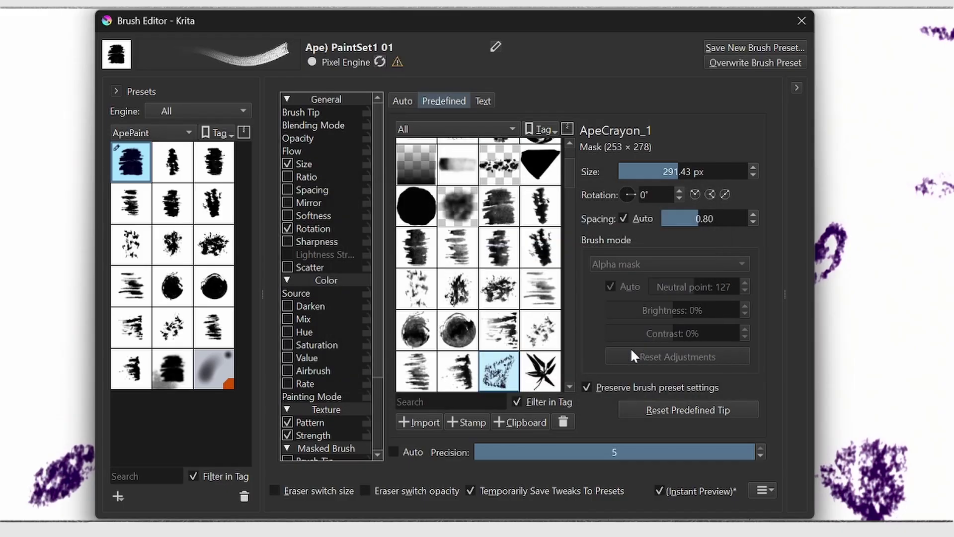
- Assign the ApeCrayon_1 brush tip to a new tag named ApeCrayon
scroll(516, 356, "down", 4)
scroll(517, 356, "up", 3)
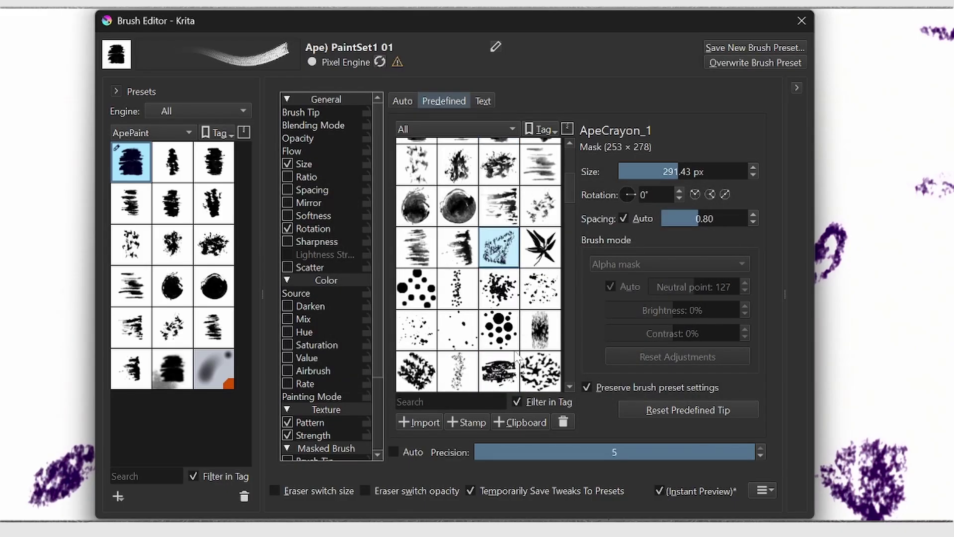
scroll(533, 351, "down", 3)
right_click(495, 253)
mouse_move(517, 279)
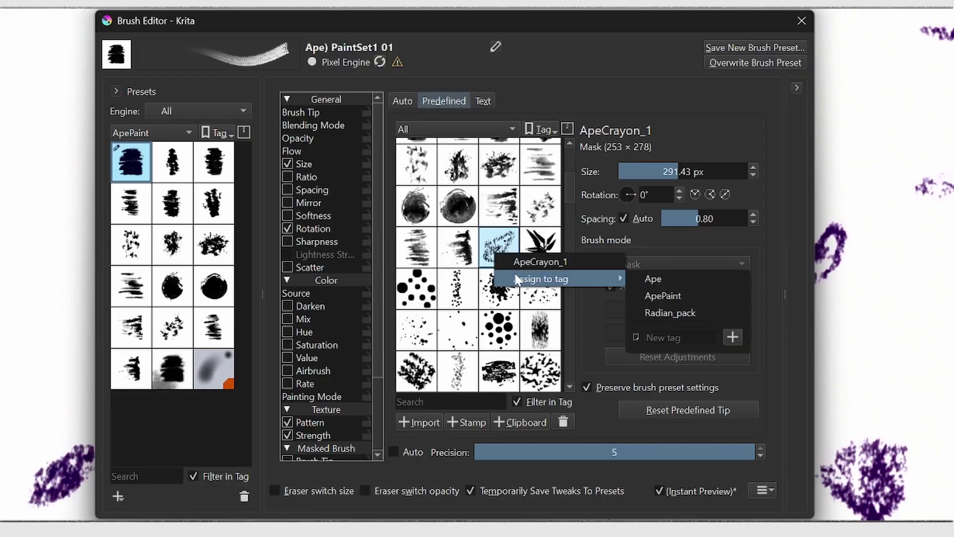
left_click(680, 337)
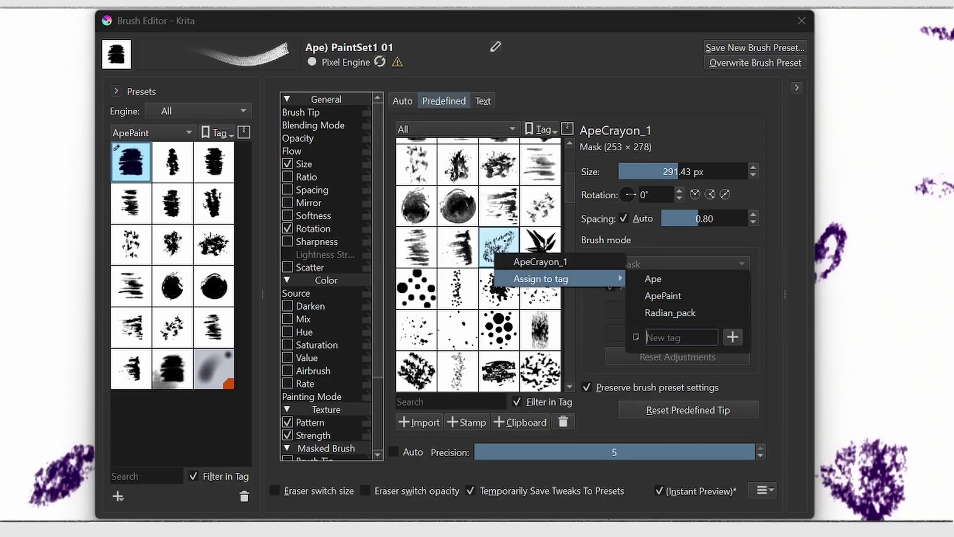
type("ApeCrayon")
left_click(732, 337)
- Filter the predefined brush tips by the ApeCrayon tag, and open the tagging options for another saved crayon tip
left_click(456, 129)
left_click(442, 179)
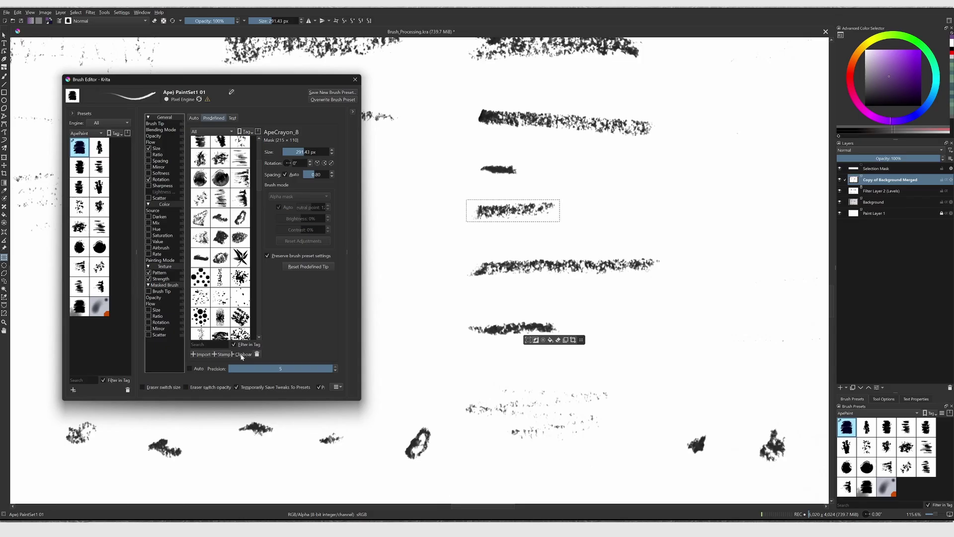
right_click(223, 256)
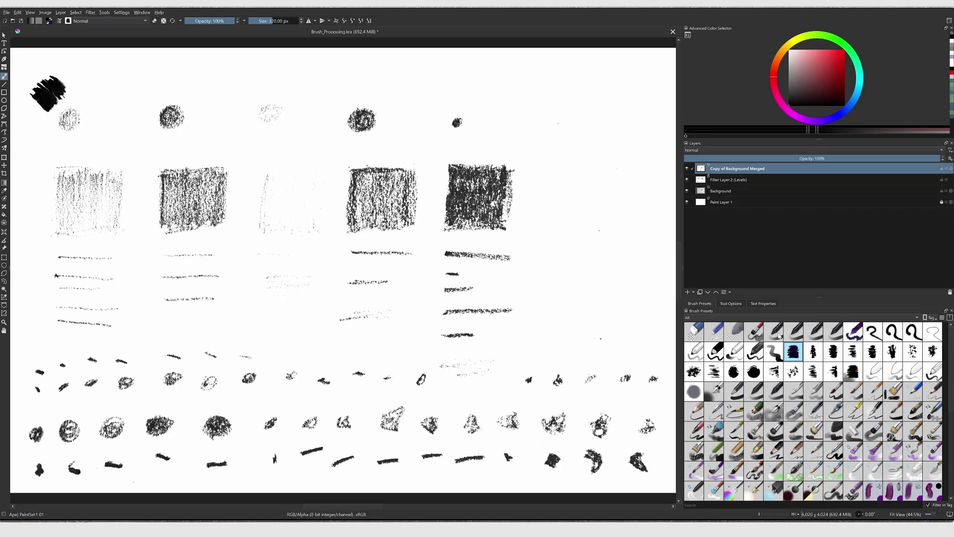
- Filter the brush presets by the Digital tag and choose b) Basic-2 Opacity as the base brush
left_click(778, 333)
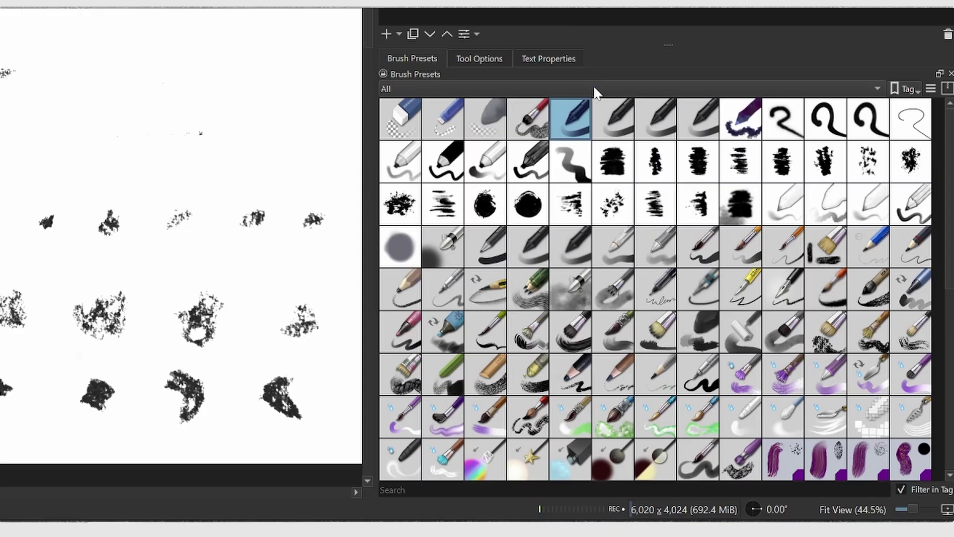
left_click(777, 318)
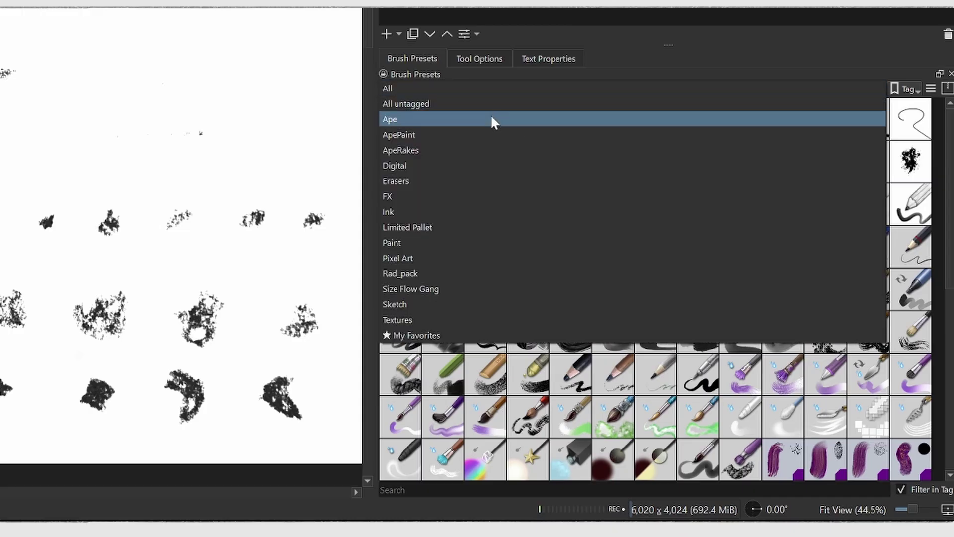
left_click(458, 166)
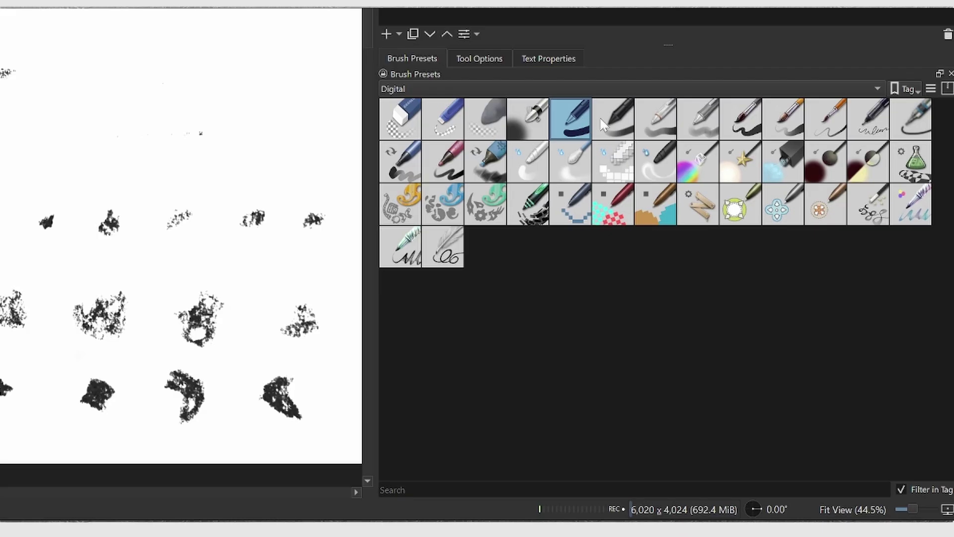
left_click(622, 130)
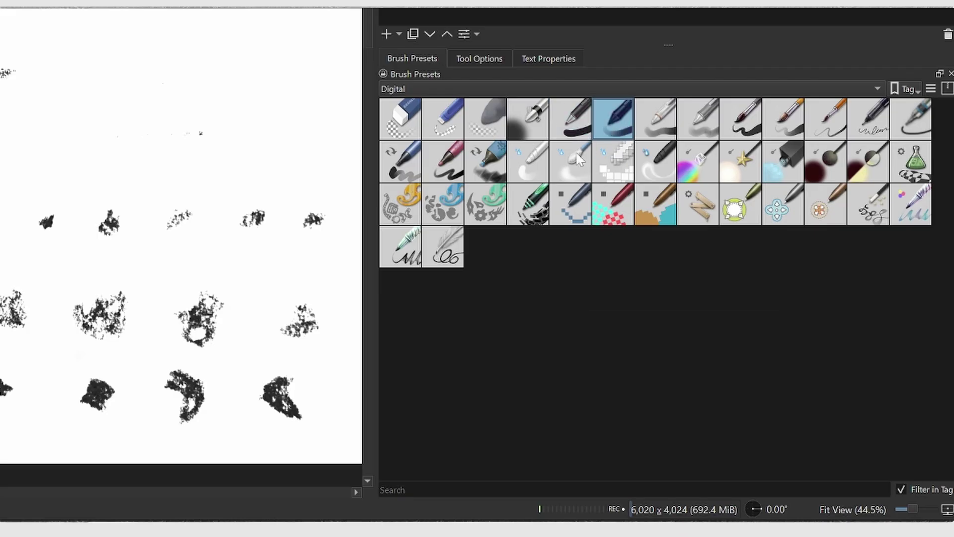
mouse_move(578, 158)
mouse_move(615, 119)
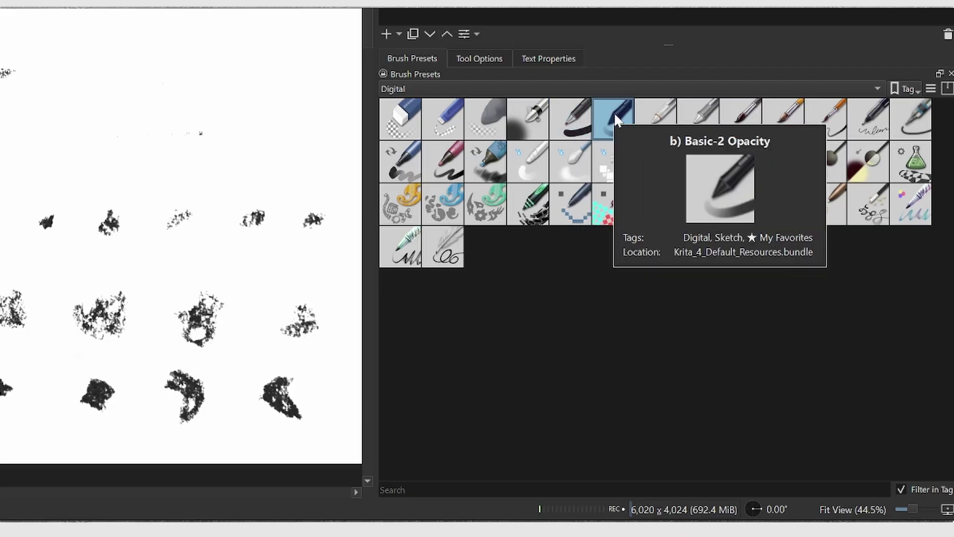
mouse_move(574, 116)
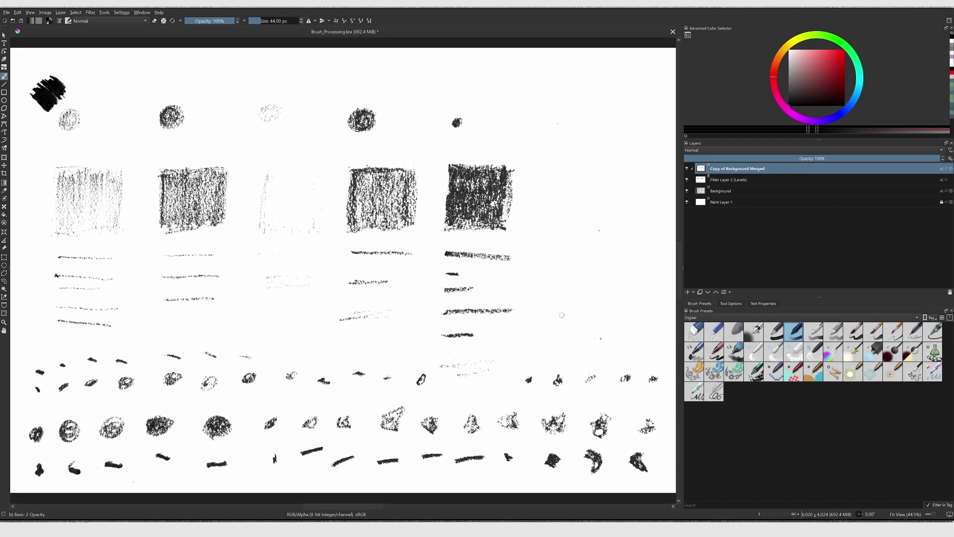
- Open the brush settings and change the brush tip to the predefined ApeCrayon_1 tip
key("F5")
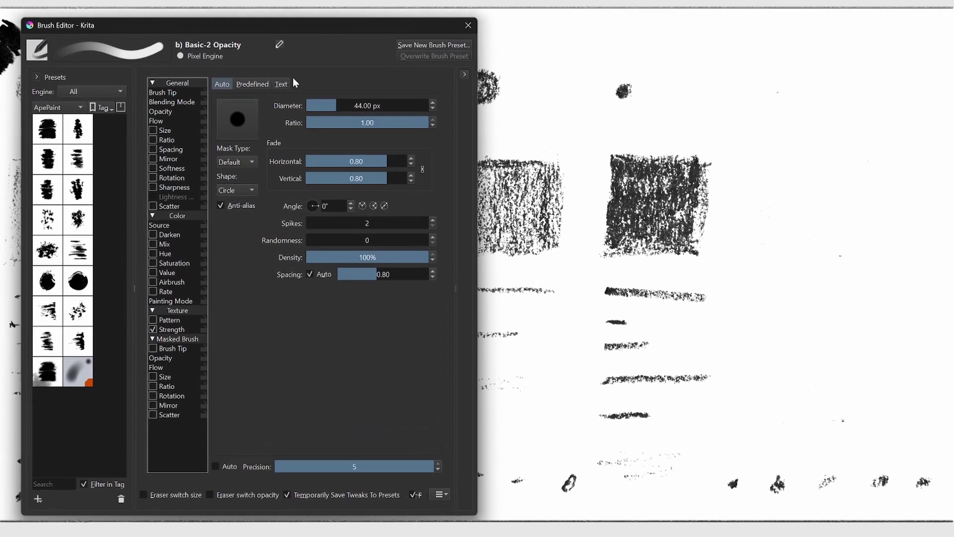
left_click(169, 93)
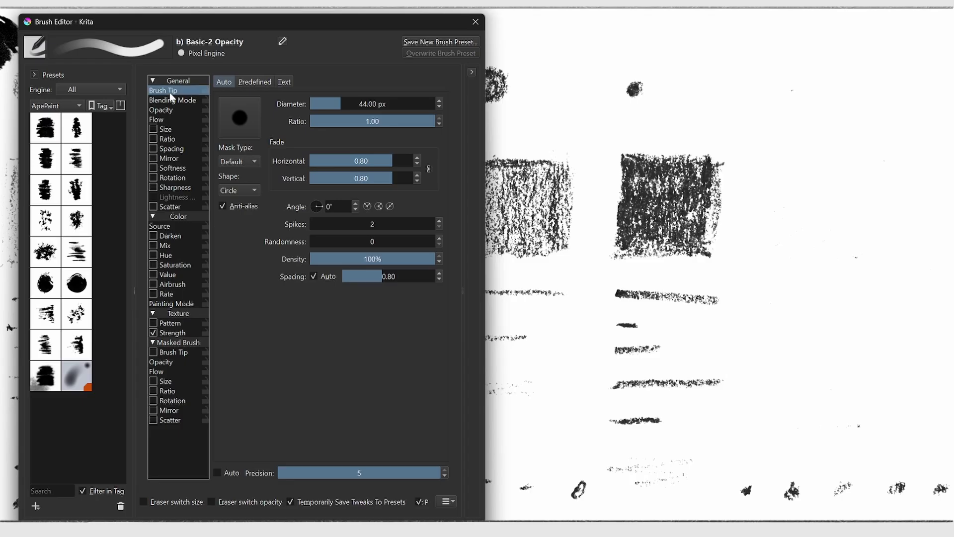
left_click(250, 79)
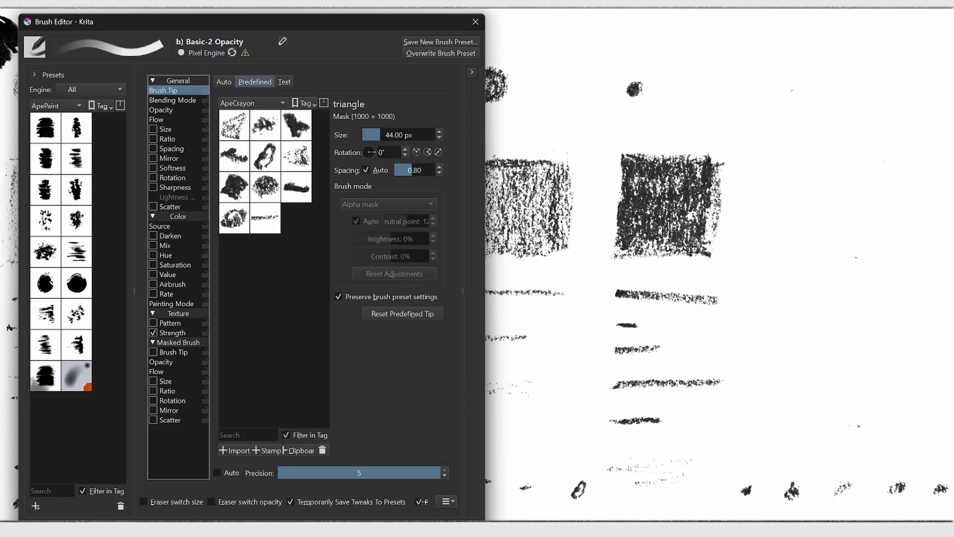
left_click(232, 131)
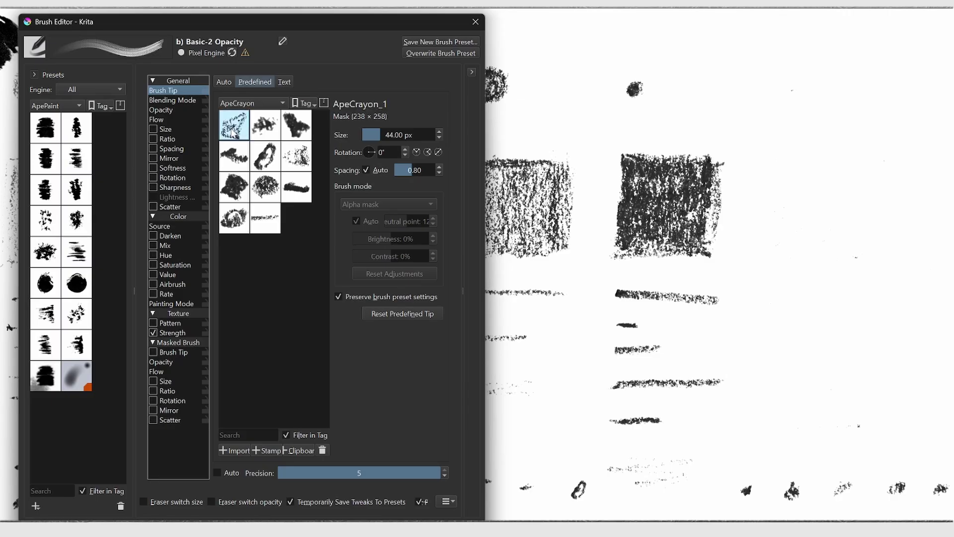
- Save the modified brush as a new preset named Ape)Crayon-01
left_click(454, 42)
key("ctrl+a")
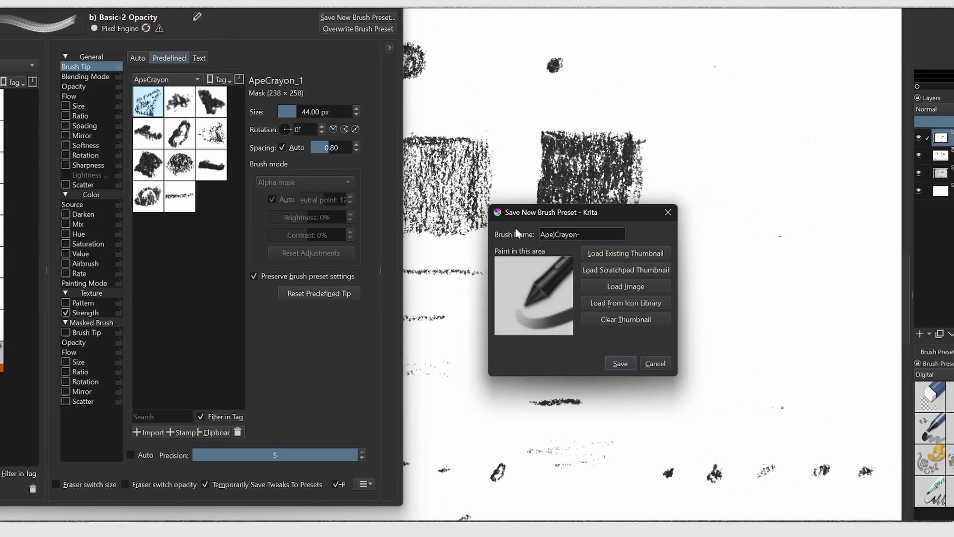
type("Ape)Crayon-01")
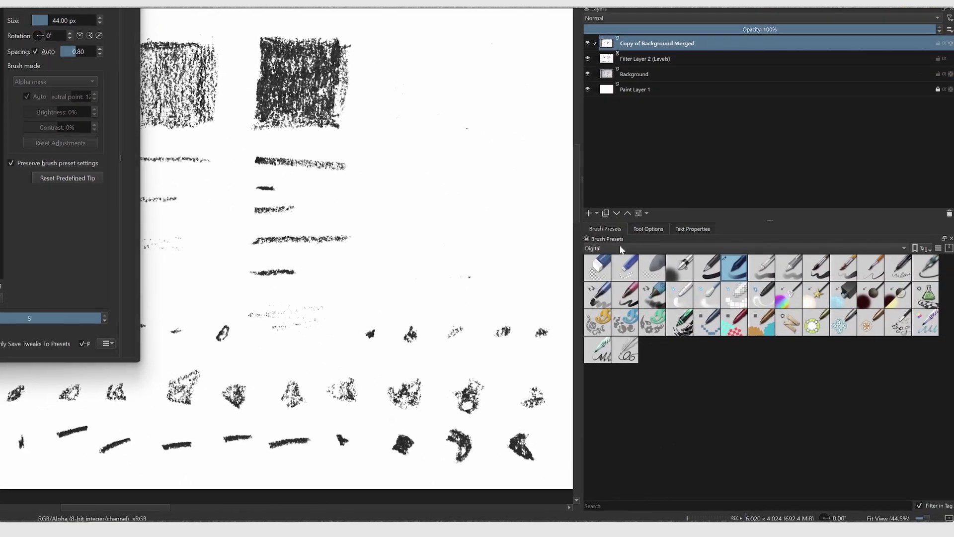
- Show only the untagged brush presets and locate the Ape)Crayon-01 preset
left_click(711, 317)
left_click(415, 31)
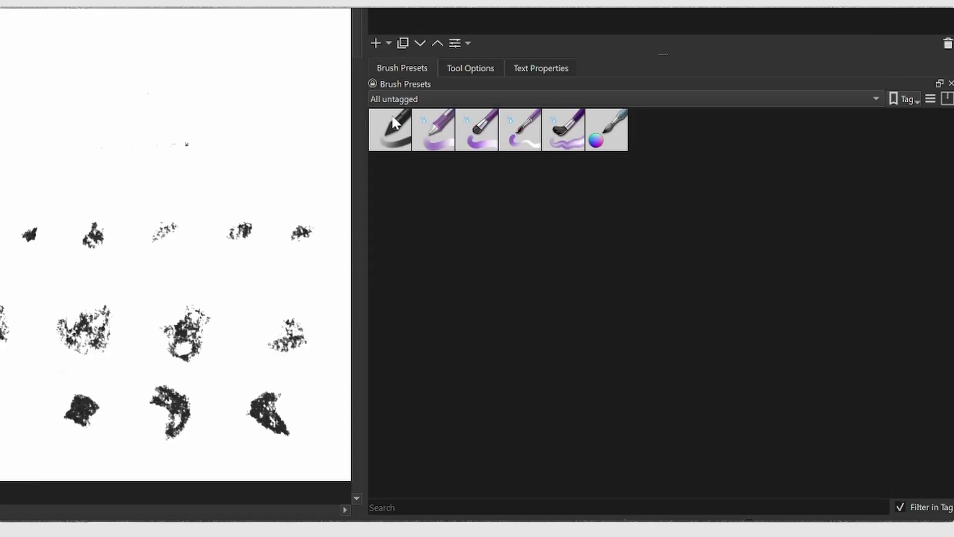
mouse_move(393, 124)
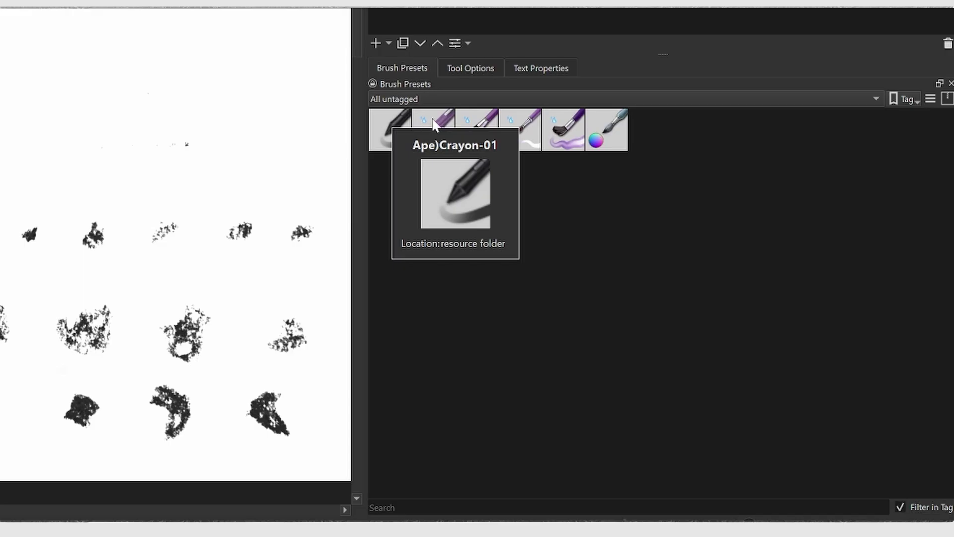
- Assign the Ape)Crayon-01 preset to a new tag named ApeCrayon and filter the brush presets by that tag
left_click(401, 125)
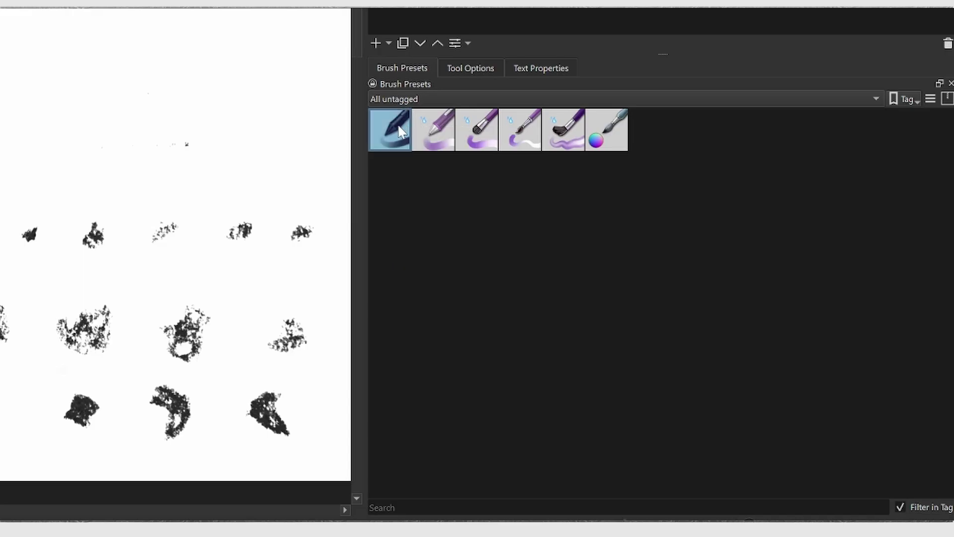
right_click(401, 130)
mouse_move(418, 152)
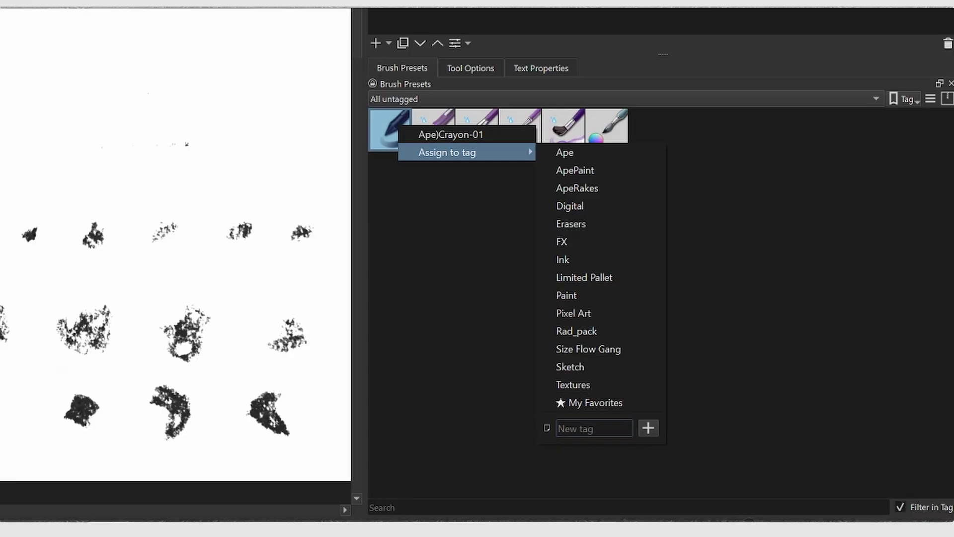
left_click(647, 424)
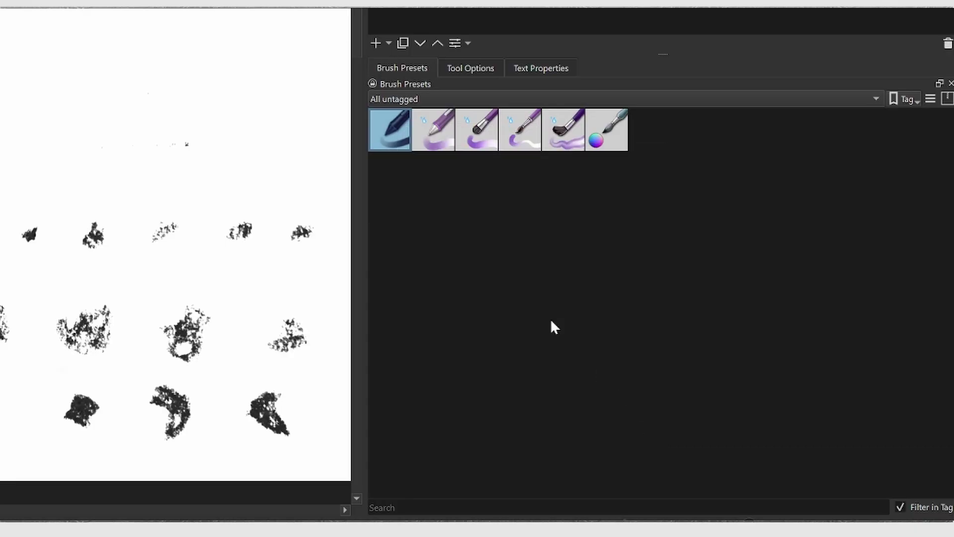
left_click(396, 98)
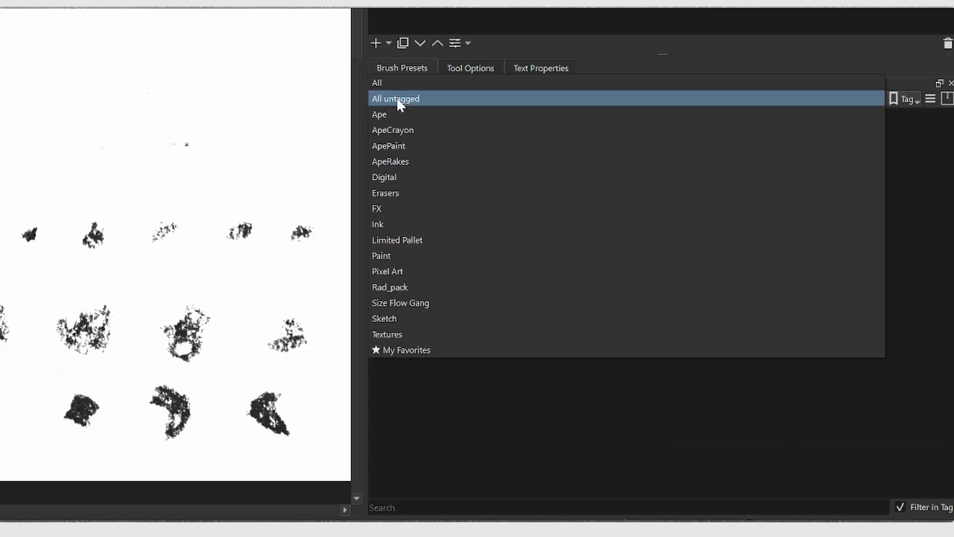
left_click(415, 131)
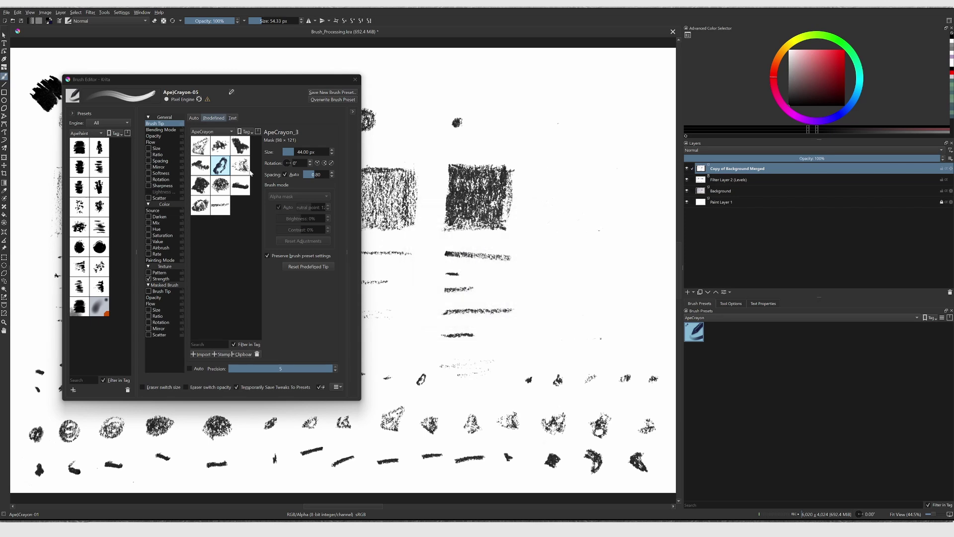
- Pick another crayon brush tip, show the untagged brush presets and select a newly saved Ape)Crayon preset
left_click(241, 165)
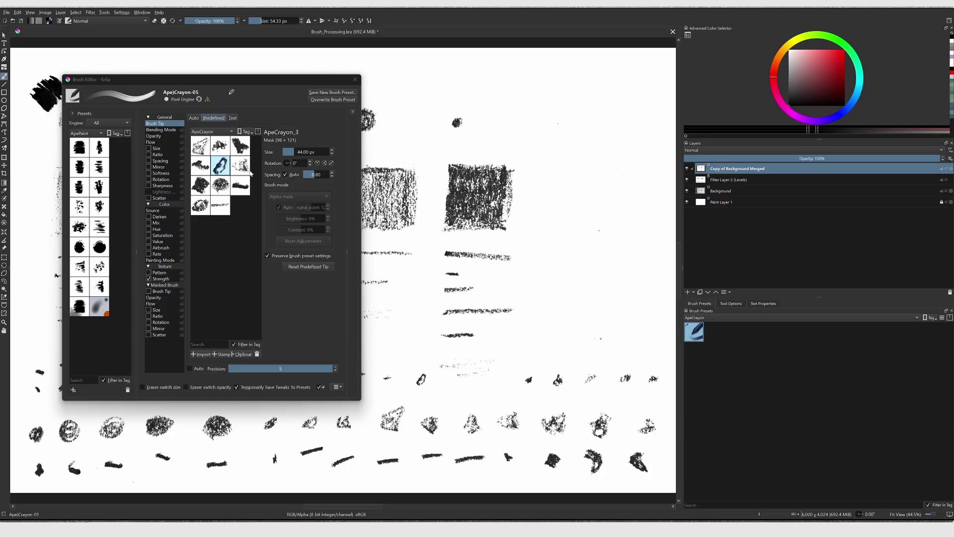
left_click(705, 318)
left_click(730, 335)
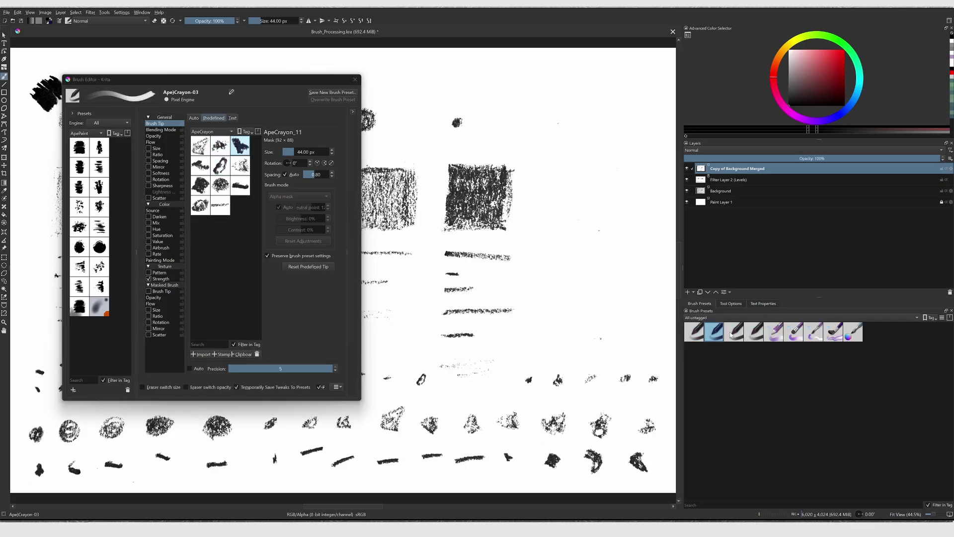
left_click(694, 331)
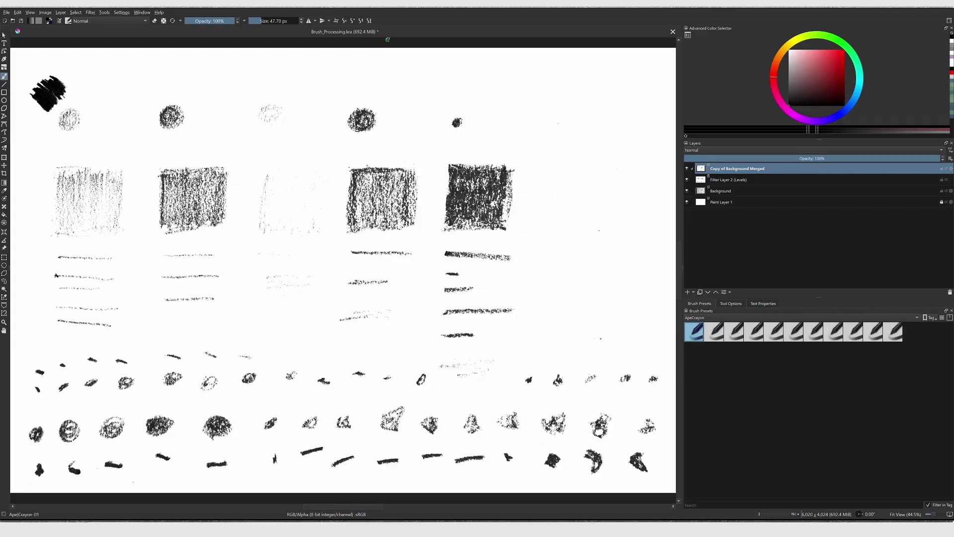
- Create a new custom document 500 pixels wide and 500 pixels high at 300 pixels per inch
key("ctrl+n")
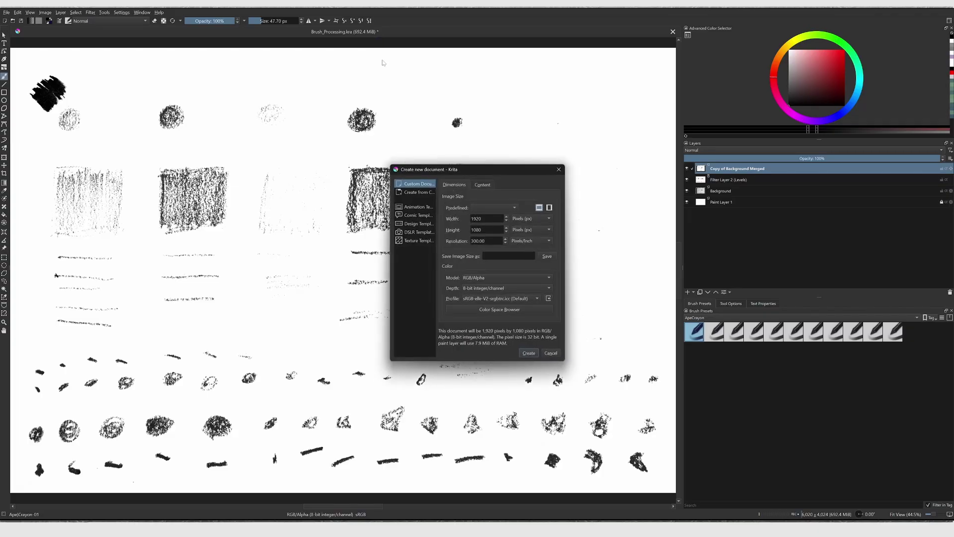
double_click(486, 218)
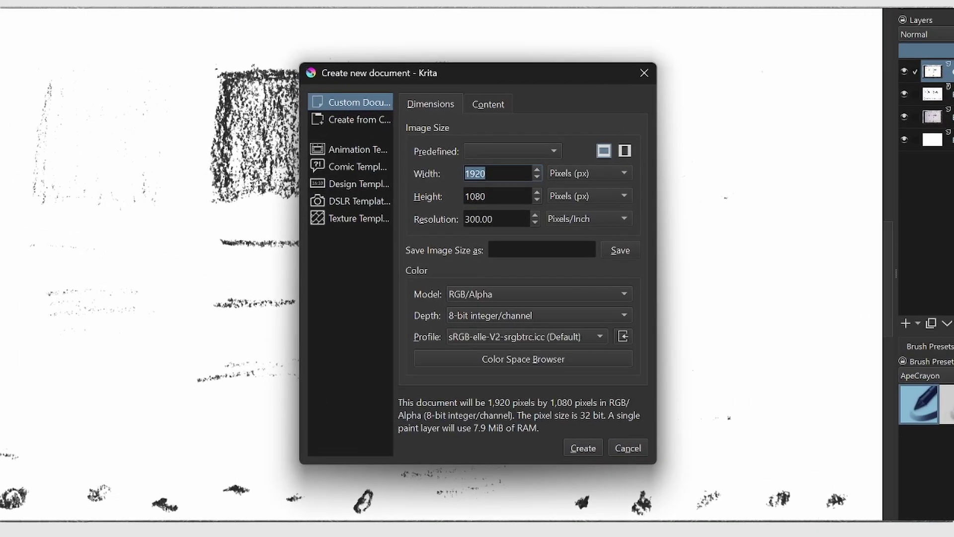
type("500")
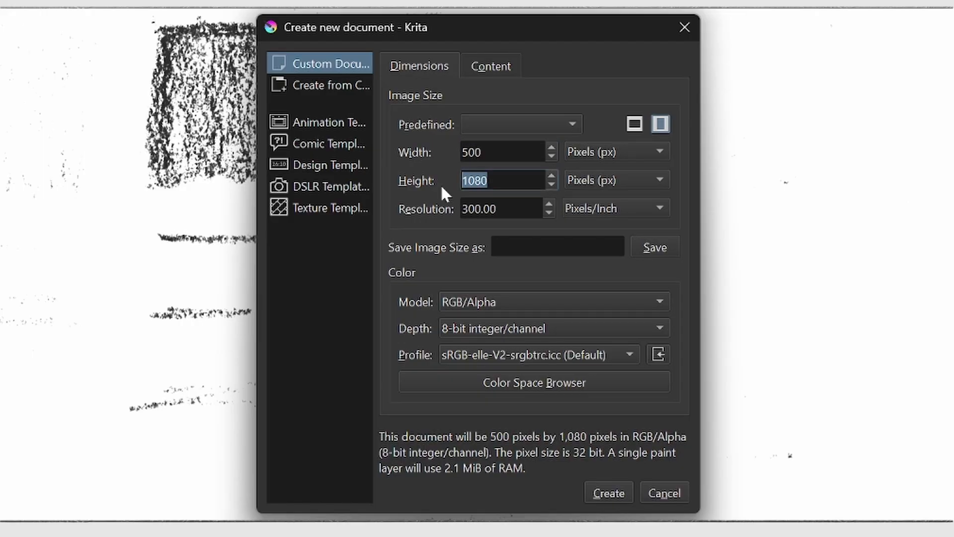
type("500")
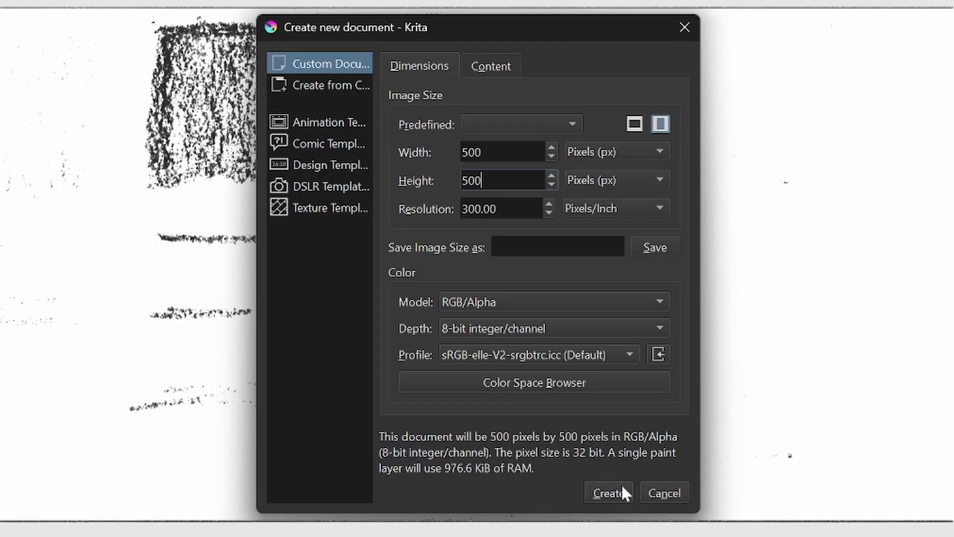
left_click(610, 491)
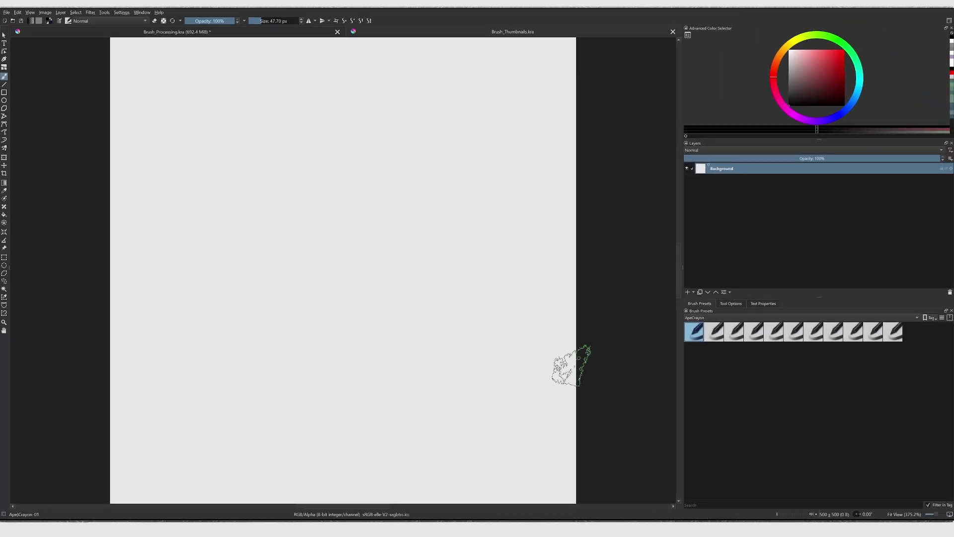
- Choose the Ape)Crayon-01 brush preset and fill the background layer of the thumbnail document with white
scroll(523, 283, "down", 1)
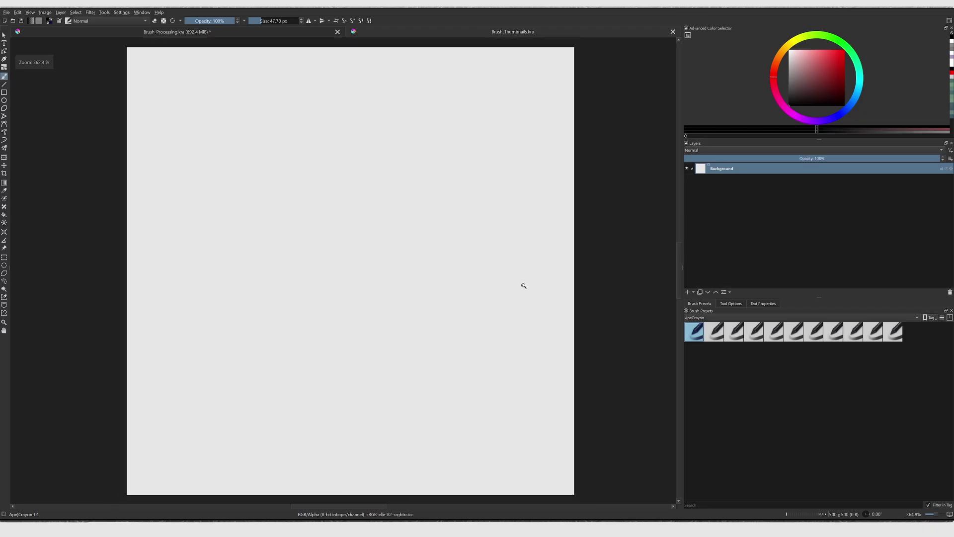
left_click(700, 332)
scroll(606, 239, "down", 2)
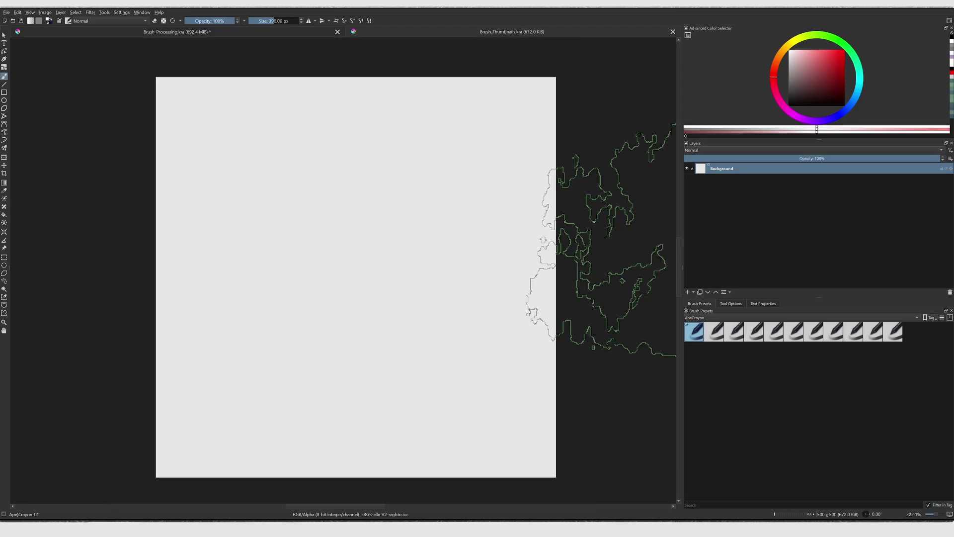
key("shift+BackSpace")
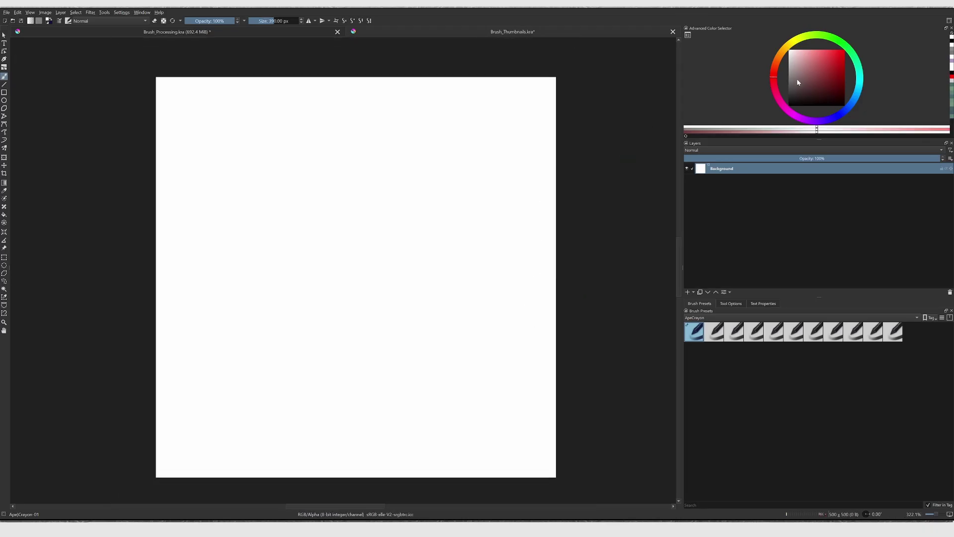
- Reset the painting colour to black, add a paint layer and stamp one large crayon dab near the canvas centre
key("d")
key("Insert")
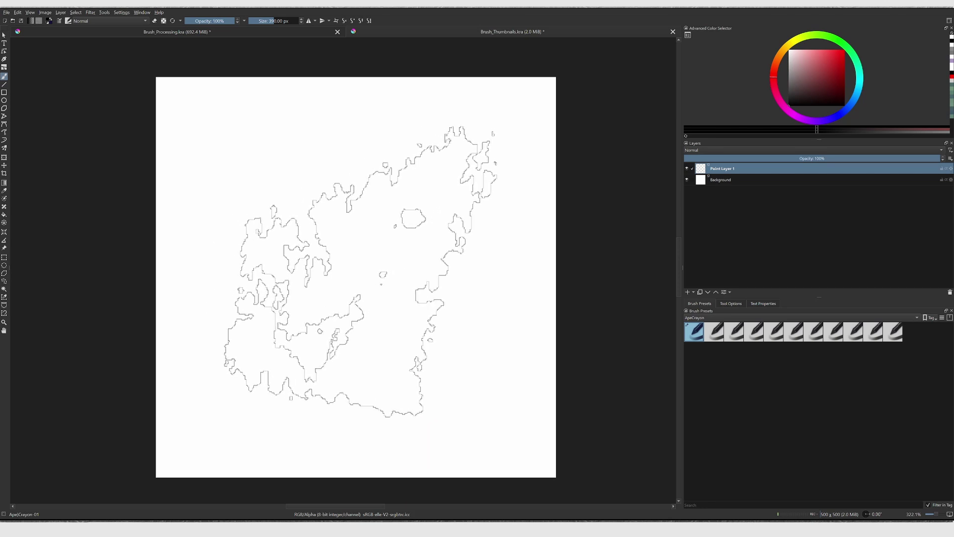
left_click(360, 271)
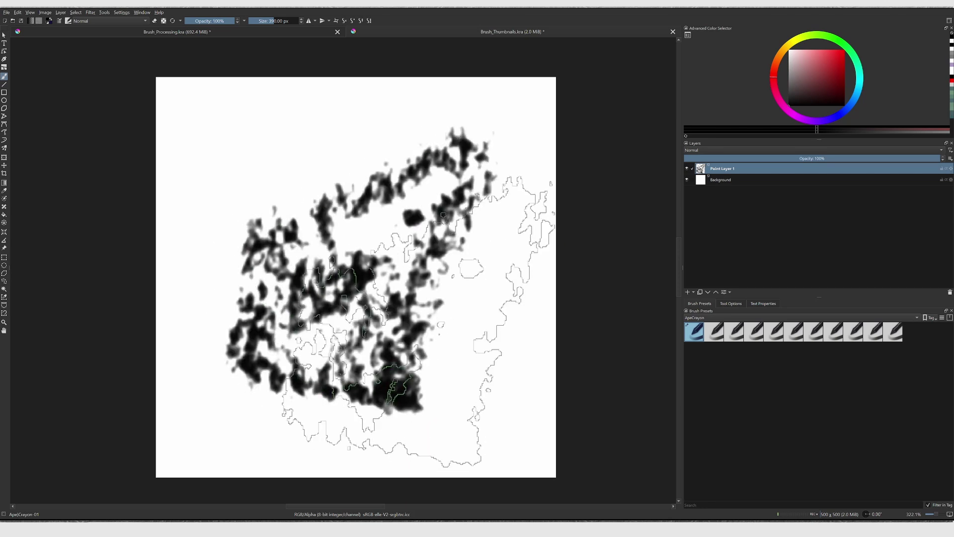
key("t")
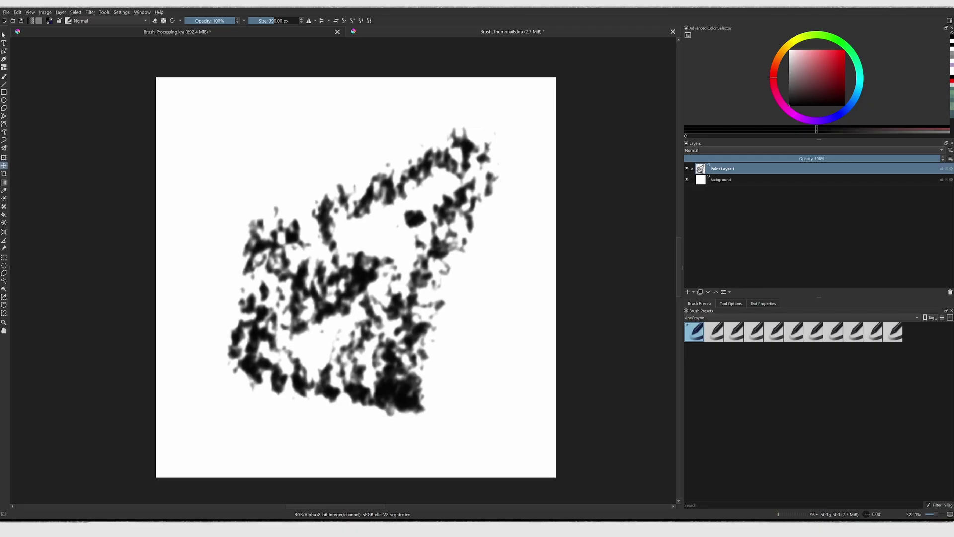
key("b")
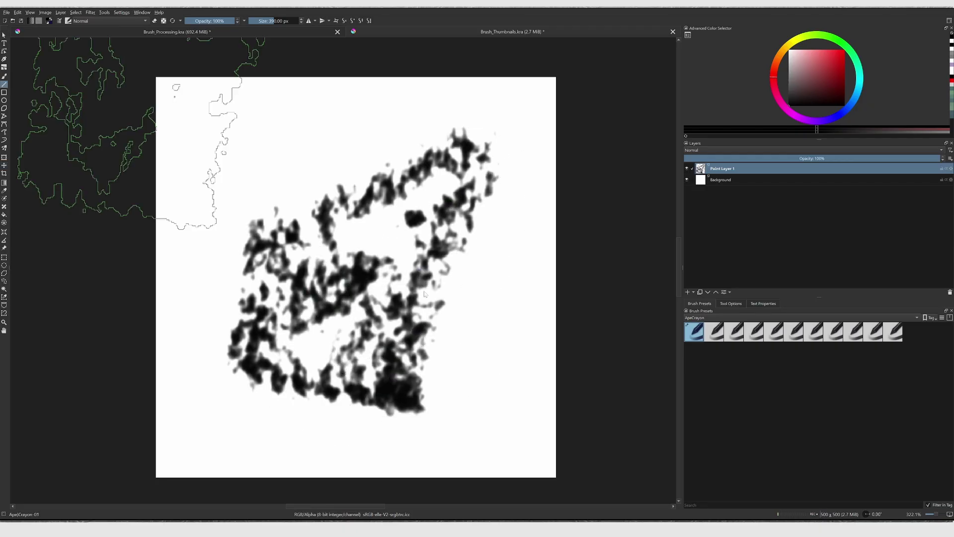
- Export the stamped image to the TakenImages folder as Brush_Thumbnails_01.jpg at 80% JPEG quality
key("ctrl+shift+e")
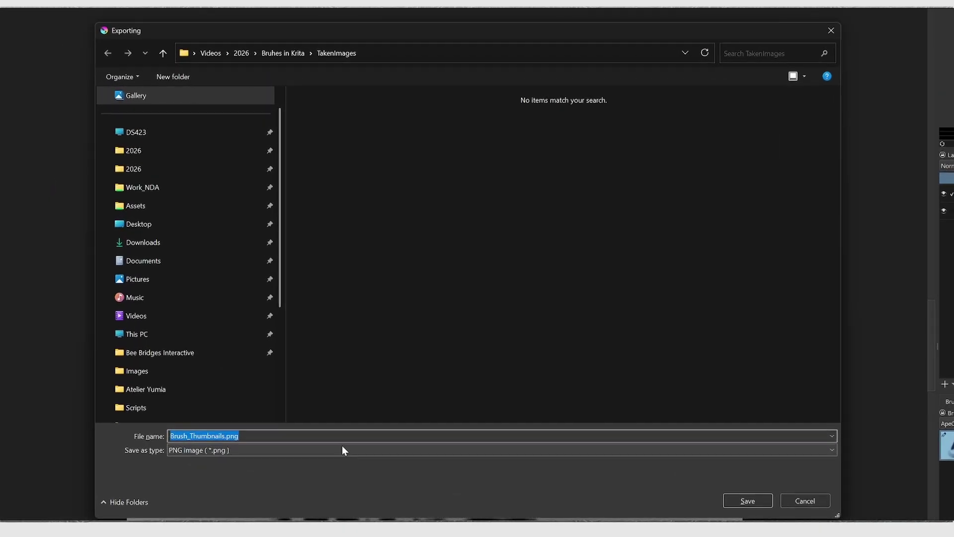
left_click(318, 387)
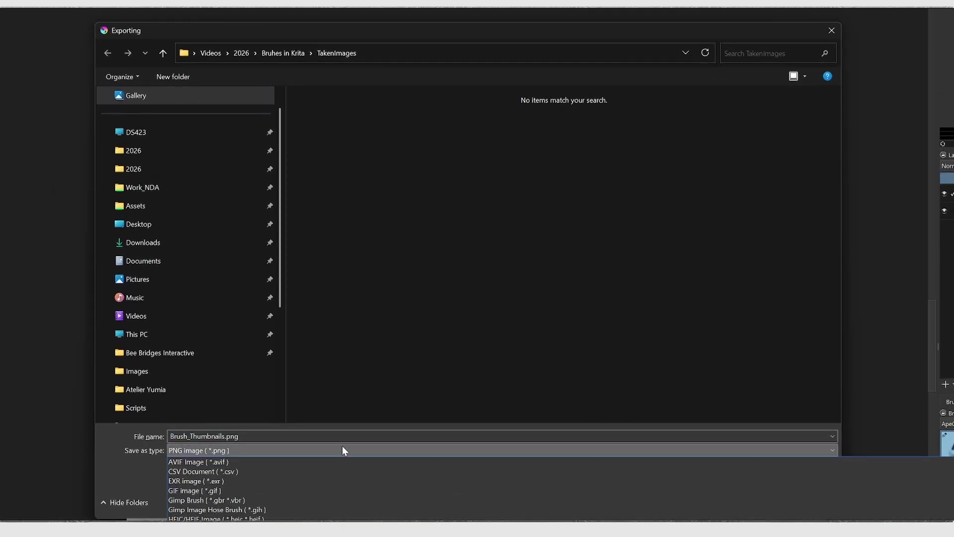
scroll(345, 447, "up", 1)
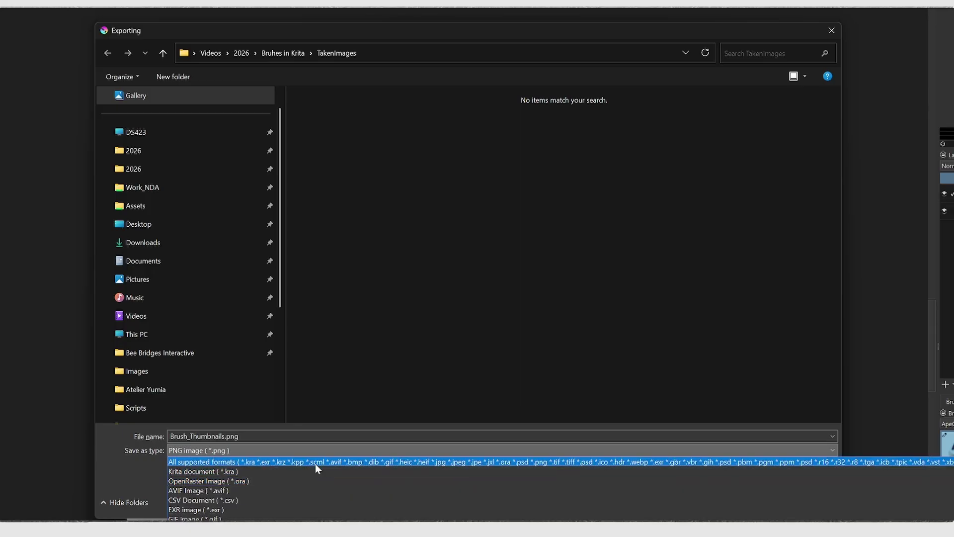
left_click(313, 457)
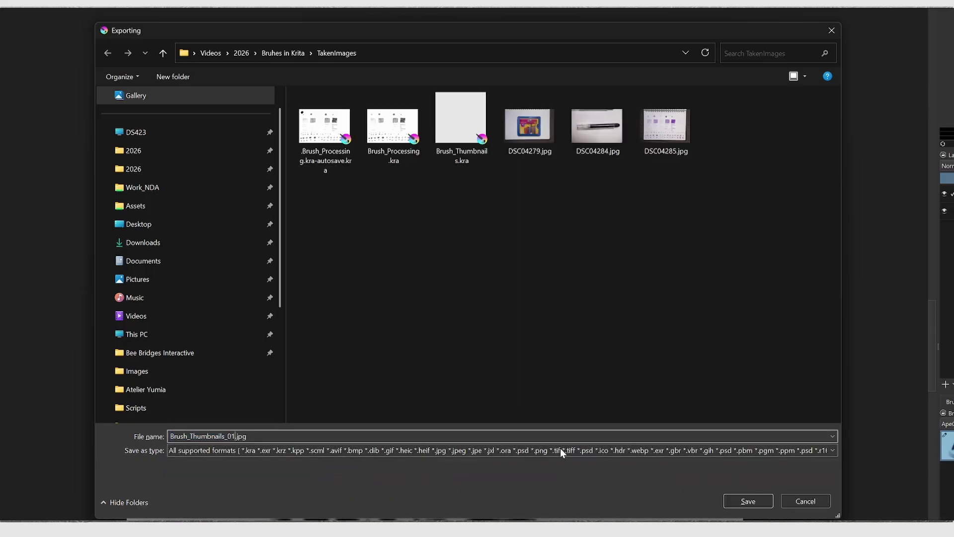
left_click(755, 501)
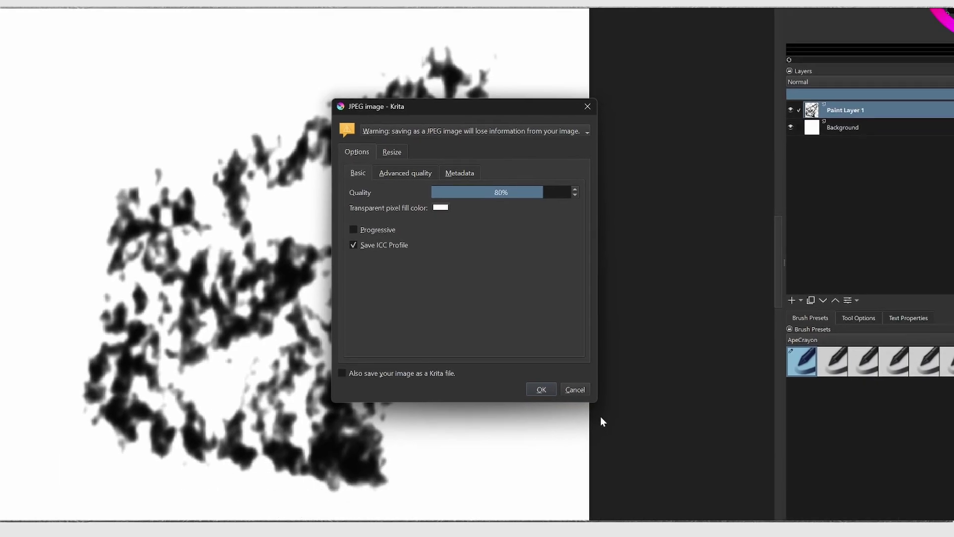
left_click(541, 390)
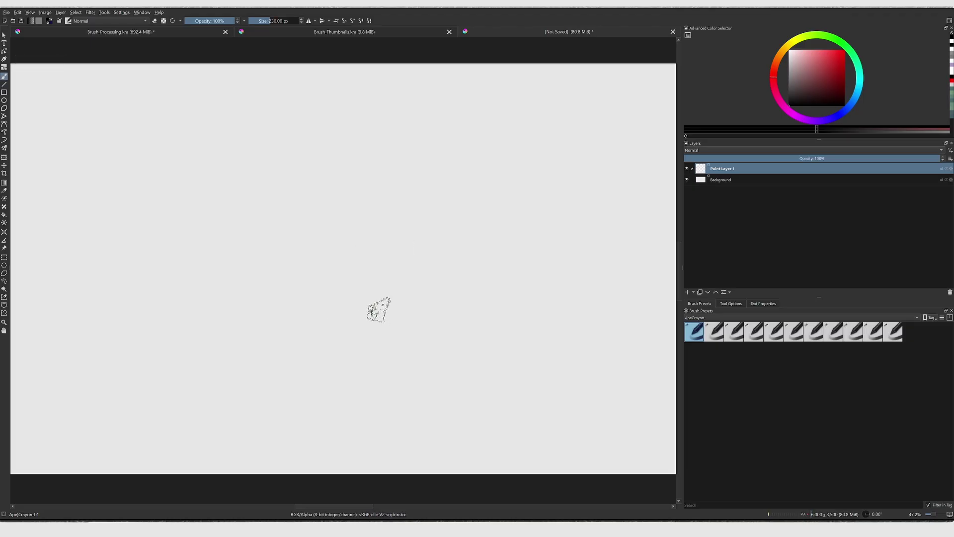
- Open the Ape)Crayon-01 brush settings and enable pressure-driven pen settings for Flow
key("F5")
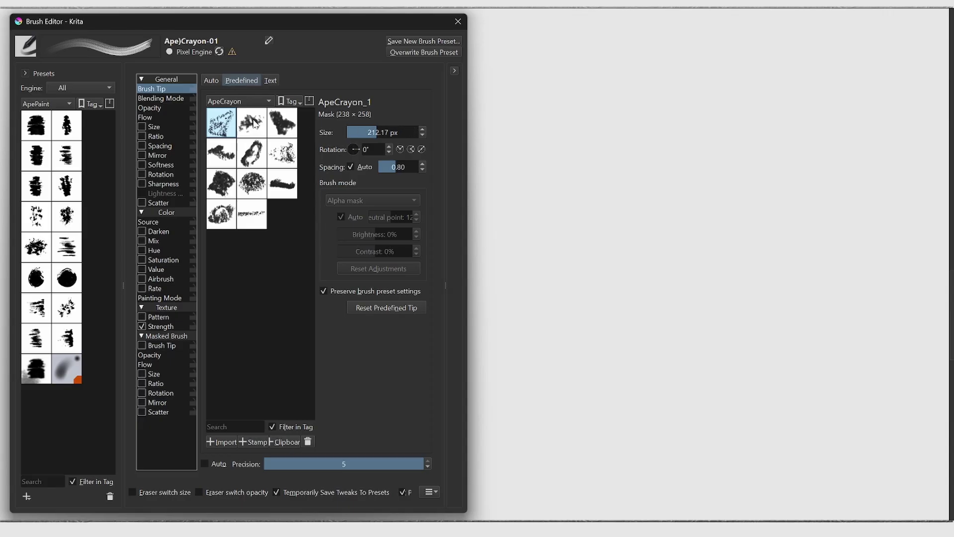
left_click(158, 110)
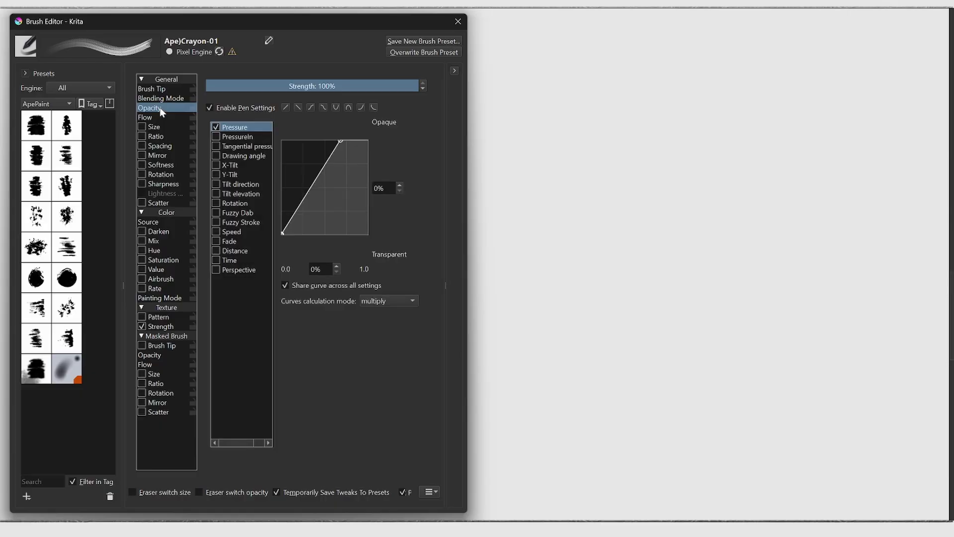
left_click(160, 101)
left_click(159, 109)
left_click(157, 117)
left_click(209, 108)
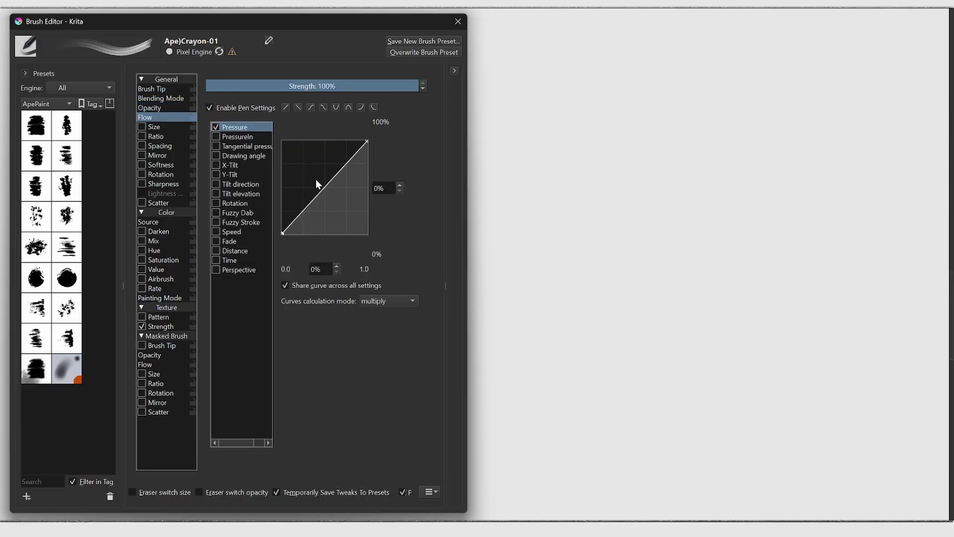
- Try the pressure-driven flow with two test strokes on the canvas, undoing each one
mouse_move(631, 125)
left_mouse_down()
mouse_move(651, 299)
mouse_move(685, 401)
left_mouse_up()
key("ctrl+z")
left_click_drag(587, 126, 654, 242)
key("ctrl+z")
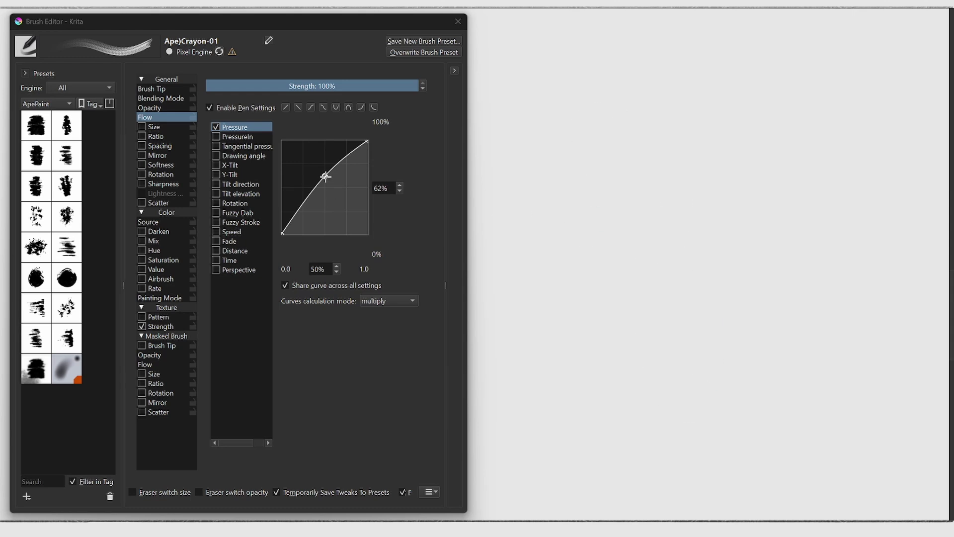
- Bend the Flow pressure curve into an S shape with a lower point at 28% input and 20% output, testing it with undone strokes
left_click_drag(326, 176, 336, 155)
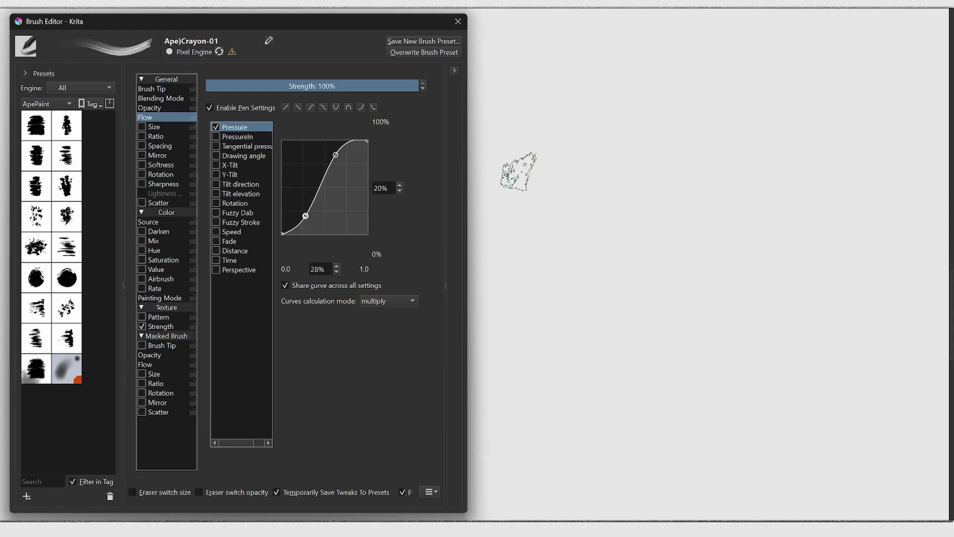
left_click_drag(641, 125, 636, 318)
key("ctrl+z")
mouse_move(571, 189)
left_mouse_down()
mouse_move(656, 283)
mouse_move(685, 387)
left_mouse_up()
key("ctrl+z")
left_click_drag(591, 217, 621, 268)
key("ctrl+z")
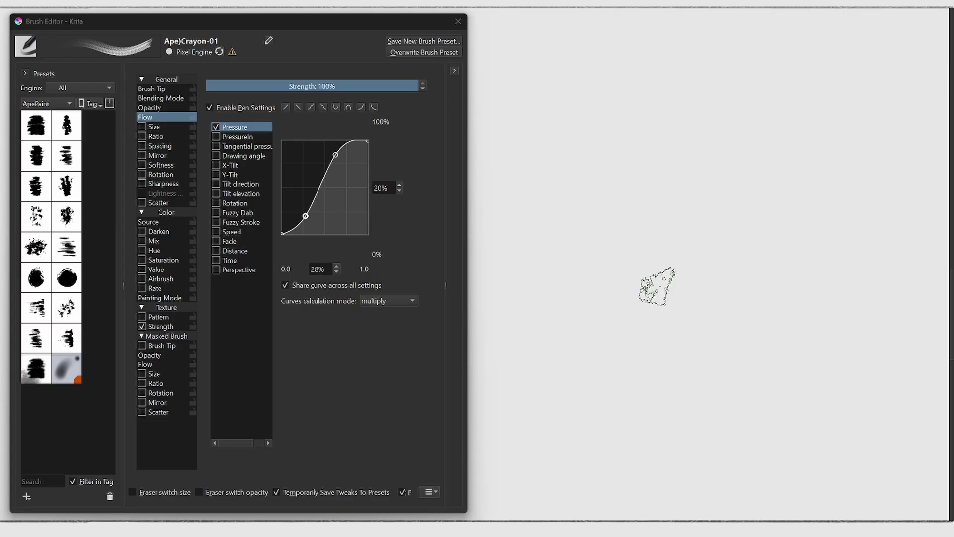
key("ctrl+z")
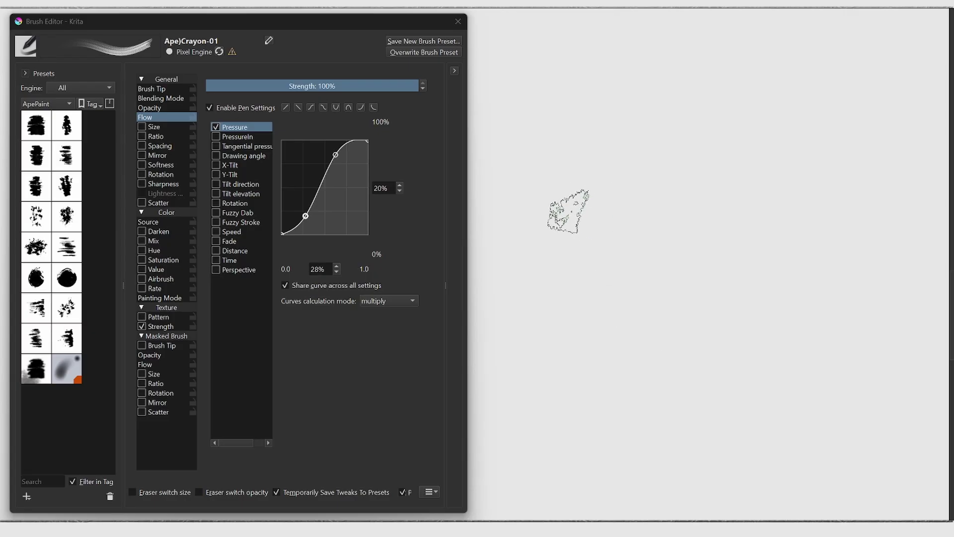
- Try the S-shaped flow curve with three more strokes in different directions and undo them
left_click_drag(568, 212, 627, 367)
key("ctrl+z")
mouse_move(645, 169)
left_mouse_down()
mouse_move(685, 207)
mouse_move(650, 289)
mouse_move(594, 368)
mouse_move(654, 434)
mouse_move(726, 286)
mouse_move(725, 134)
left_mouse_up()
key("ctrl+z")
mouse_move(646, 105)
left_mouse_down()
mouse_move(641, 303)
mouse_move(736, 124)
mouse_move(695, 412)
mouse_move(698, 474)
left_mouse_up()
key("ctrl+z")
key("ctrl+z")
- Paint overlapping straight and curved crayon strokes on the canvas to test how the flow builds up
mouse_move(566, 149)
left_mouse_down()
mouse_move(692, 281)
mouse_move(726, 291)
mouse_move(625, 365)
mouse_move(720, 343)
mouse_move(775, 308)
left_mouse_up()
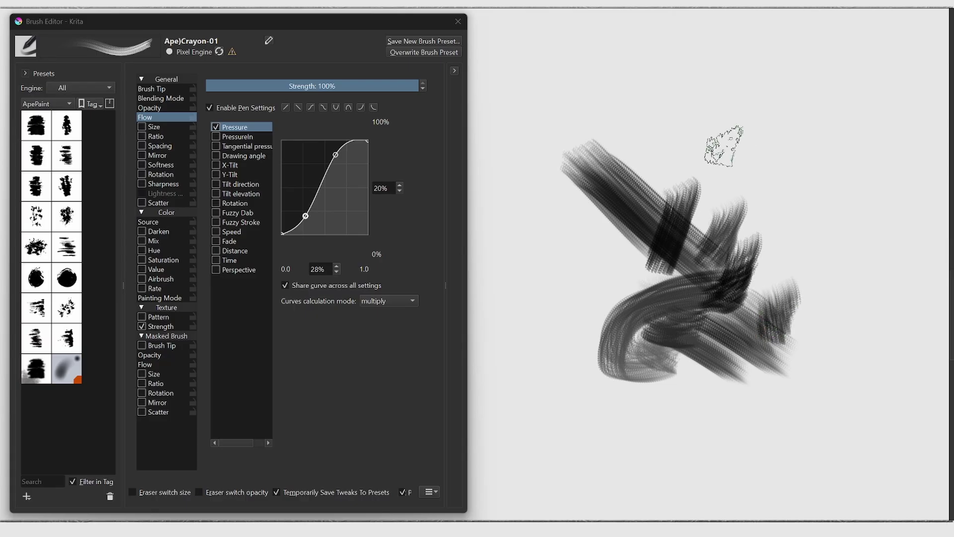
left_click_drag(723, 145, 748, 236)
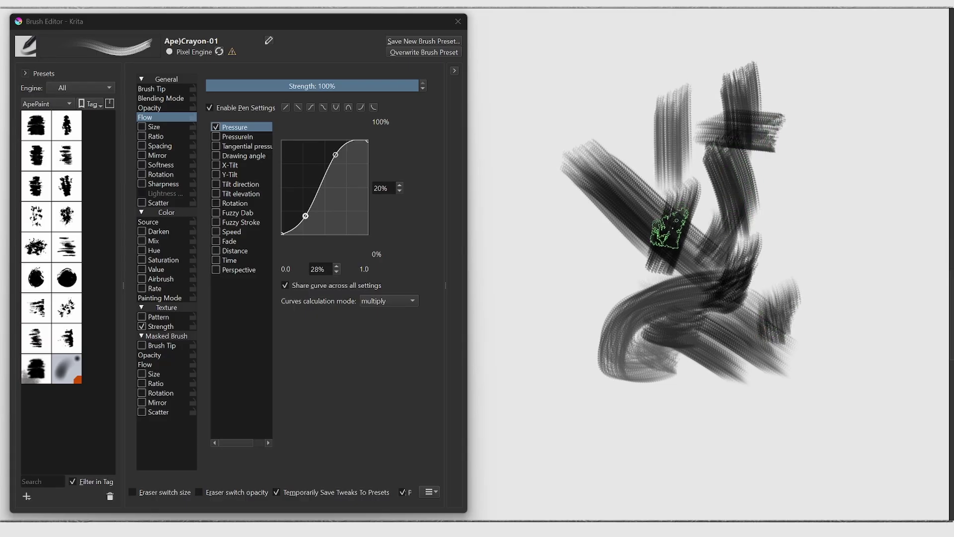
- Undo all the overlapping crayon test strokes until the canvas is blank
key("ctrl+z")
key("ctrl+z")
key("ctrl+z")
key("ctrl+z")
key("ctrl+z")
key("ctrl+z")
key("ctrl+z")
key("ctrl+z")
key("ctrl+z")
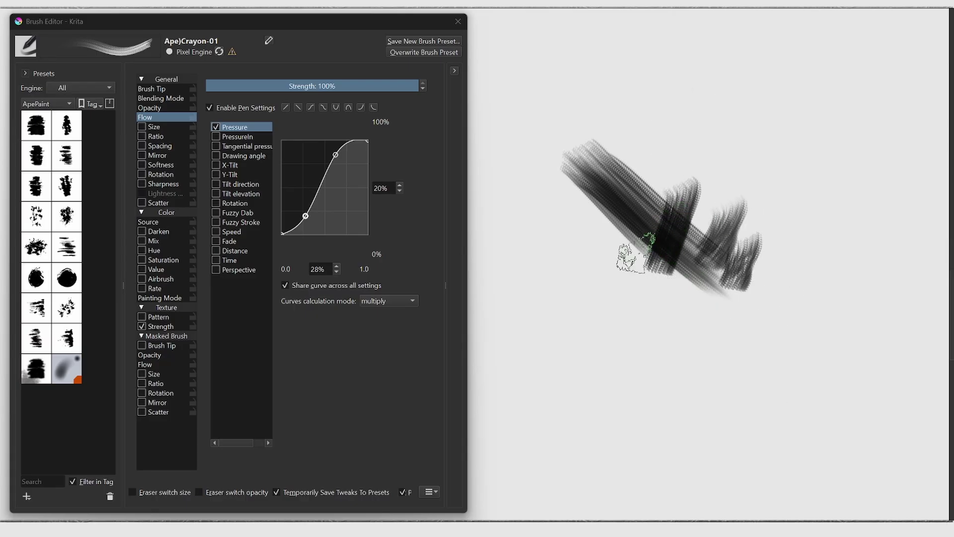
key("ctrl+z")
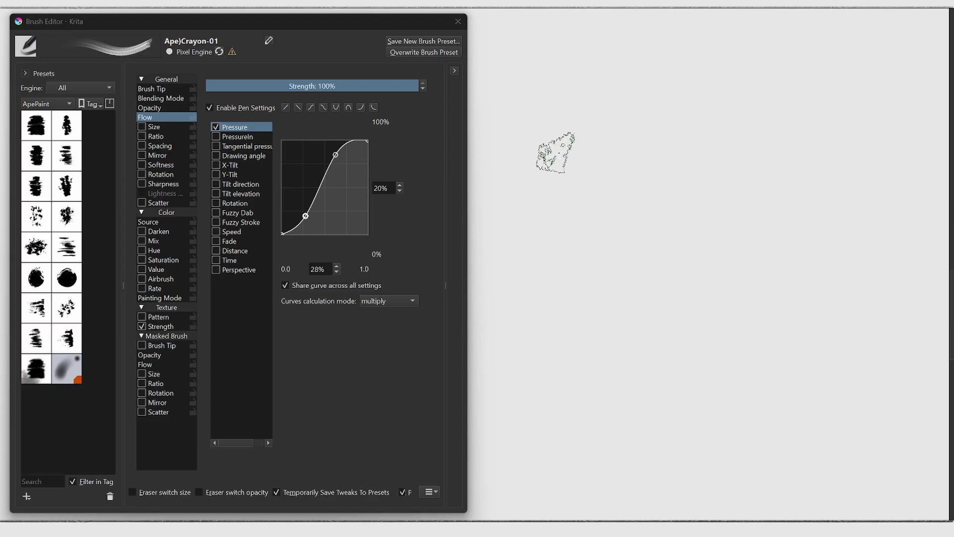
- Overwrite the Ape)Crayon-01 preset, using Brush_Thumbnails_01.jpg as its thumbnail
left_click(426, 53)
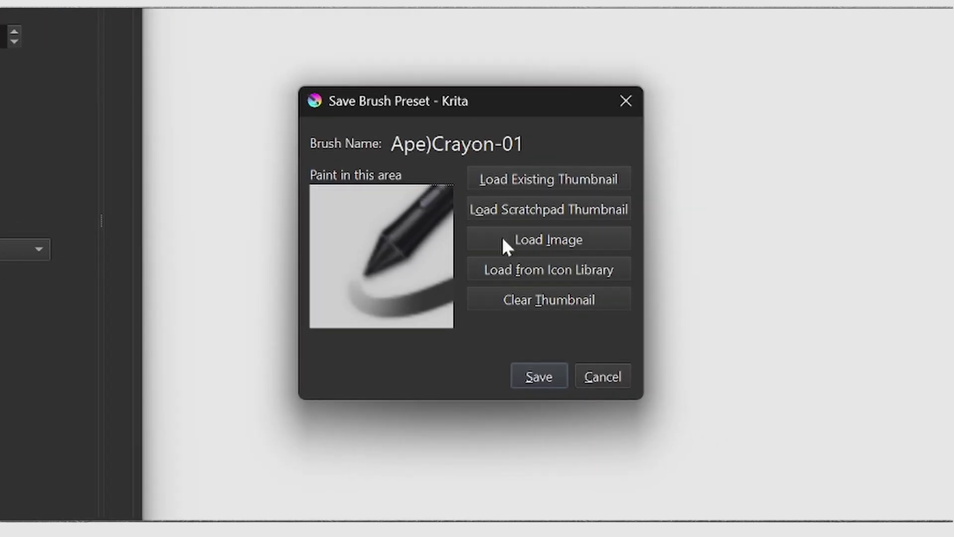
left_click(511, 240)
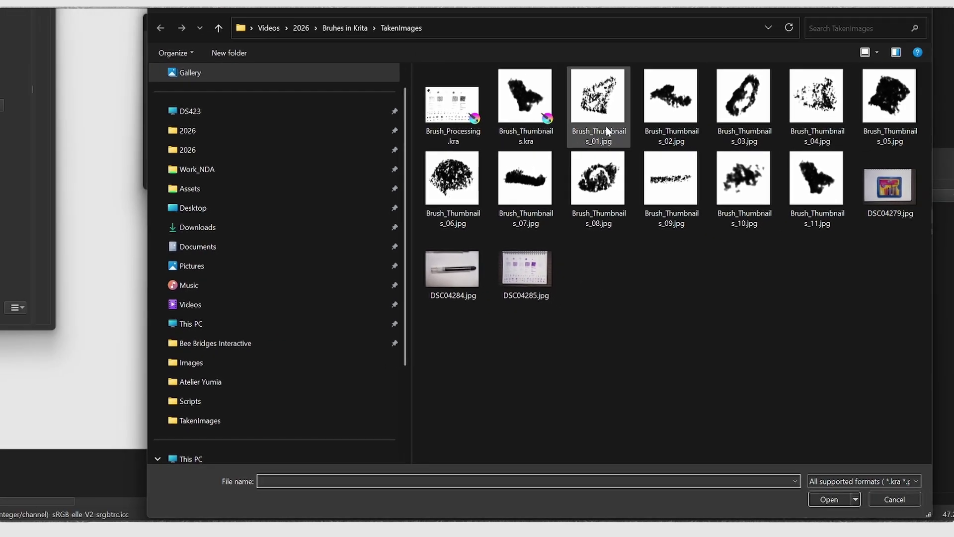
double_click(606, 107)
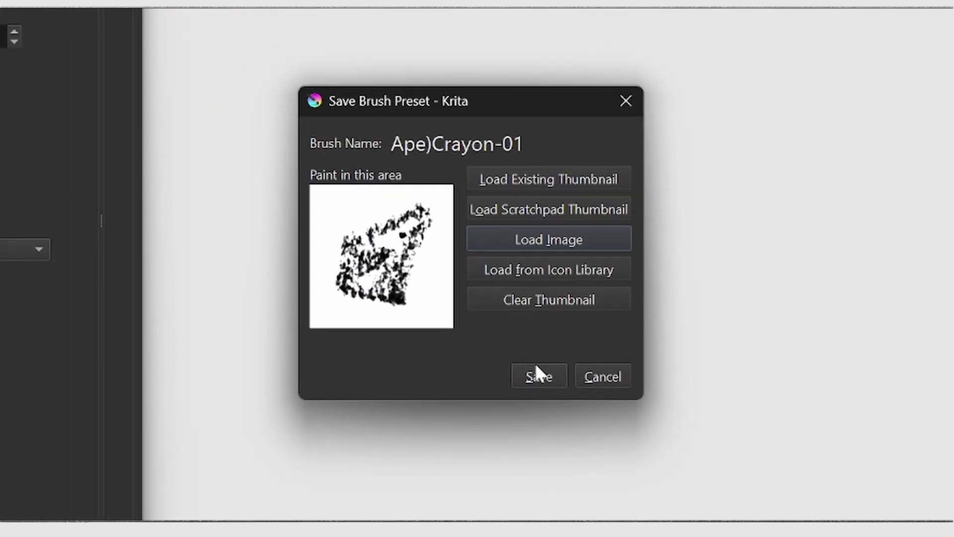
left_click(278, 177)
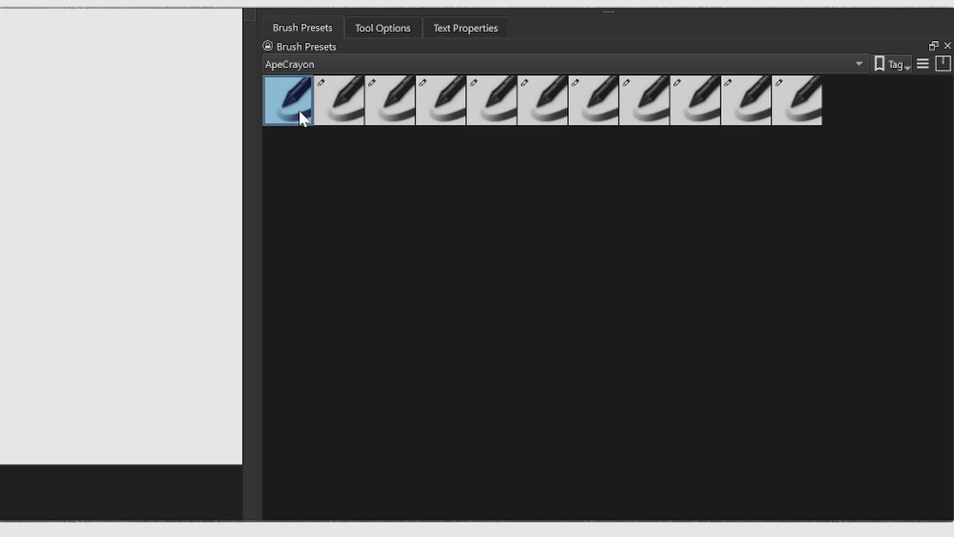
- Select the Ape)Crayon-02 preset and try short strokes in different directions, clearing the canvas after each one
left_click(338, 104)
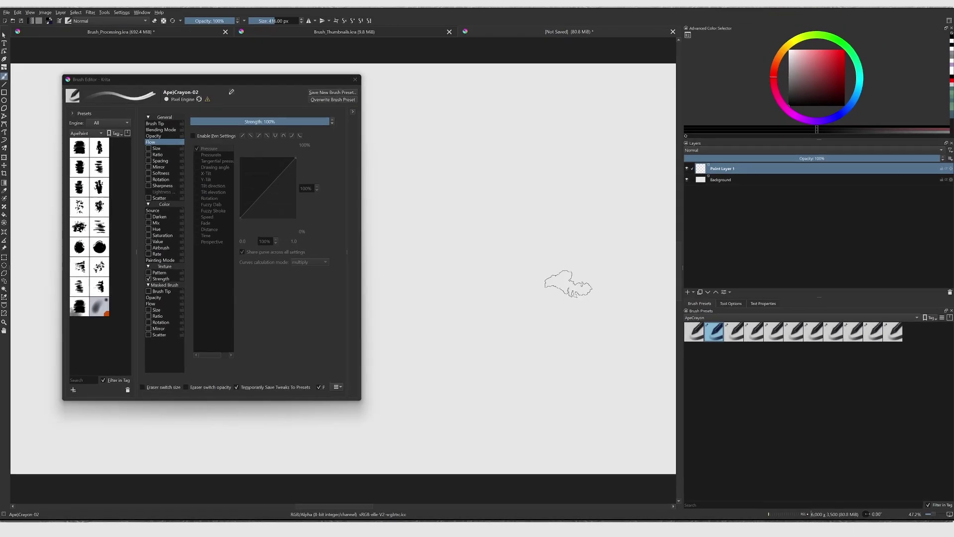
mouse_move(528, 135)
left_mouse_down()
mouse_move(509, 203)
mouse_move(525, 228)
left_mouse_up()
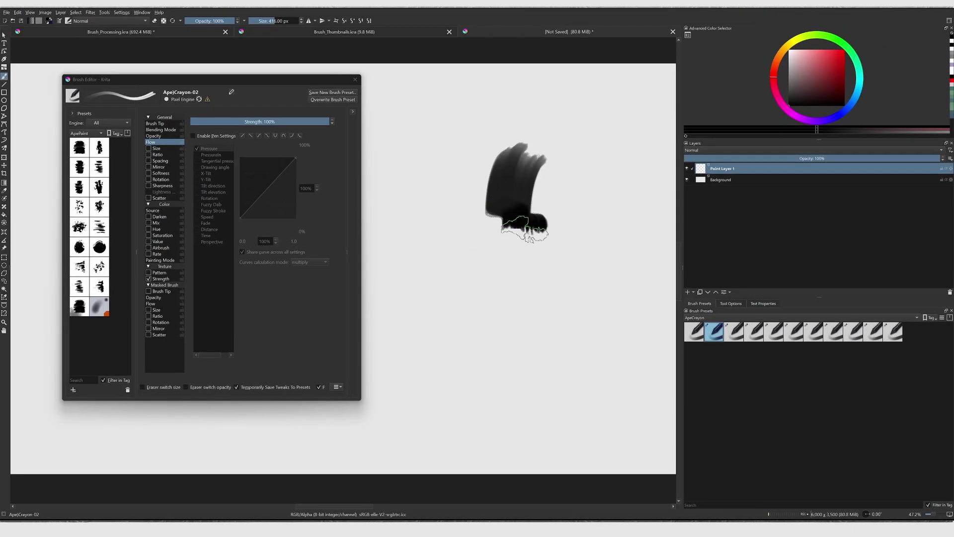
key("Delete")
left_click_drag(453, 196, 509, 197)
key("Delete")
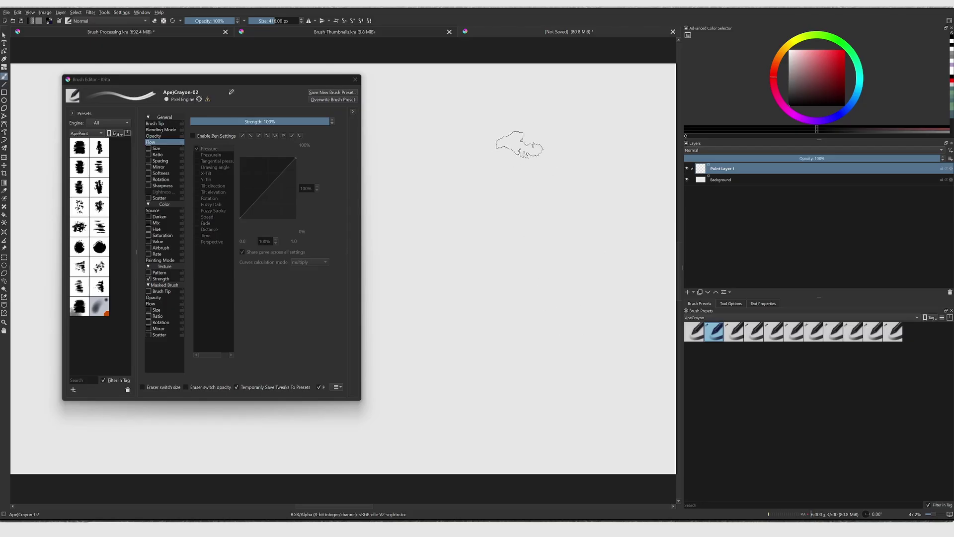
mouse_move(517, 144)
left_mouse_down()
mouse_move(486, 239)
mouse_move(474, 232)
left_mouse_up()
key("Delete")
left_click_drag(477, 149, 469, 253)
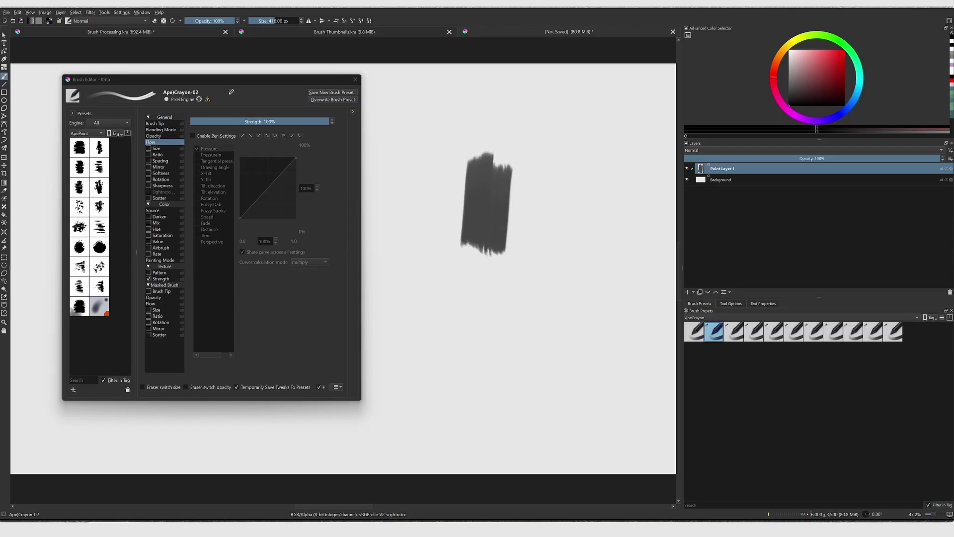
key("Delete")
- Try more Ape)Crayon-02 strokes and small marks across the canvas, clearing them between attempts
left_click_drag(517, 139, 510, 201)
mouse_move(499, 234)
left_mouse_down()
mouse_move(480, 318)
mouse_move(426, 241)
mouse_move(420, 152)
mouse_move(449, 303)
left_mouse_up()
key("Delete")
left_click_drag(453, 162, 545, 269)
key("Delete")
left_click_drag(498, 298, 534, 301)
left_click_drag(504, 341, 527, 380)
left_click_drag(443, 293, 459, 365)
left_click_drag(438, 401, 454, 405)
key("Delete")
mouse_move(442, 194)
left_mouse_down()
mouse_move(469, 201)
mouse_move(479, 296)
left_mouse_up()
key("Delete")
- Enable pen pressure for Flow and bend the Ape)Crayon-03 curve downward with a point at 38% input and 14% output
left_click(193, 136)
key("Delete")
left_click_drag(267, 190, 275, 205)
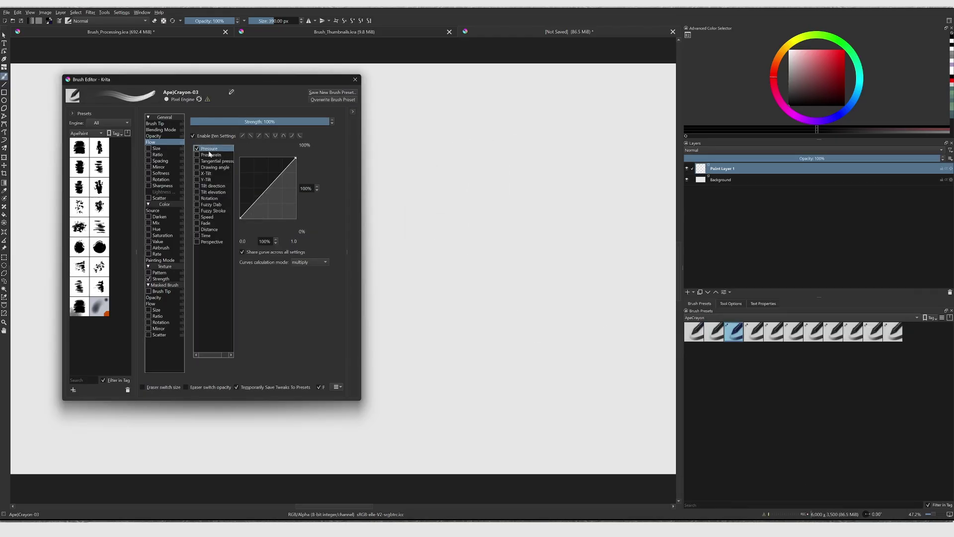
left_click_drag(261, 194, 267, 206)
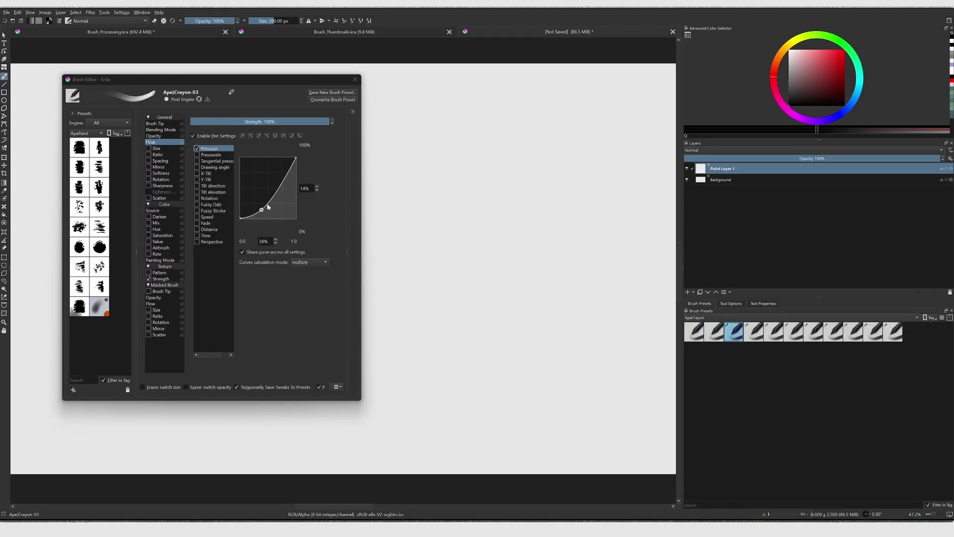
- Try the Ape)Crayon-03 flow curve with a diagonal test stroke and undo the painted strokes
mouse_move(428, 191)
left_mouse_down()
mouse_move(526, 298)
mouse_move(593, 318)
left_mouse_up()
key("ctrl+z")
key("ctrl+z")
key("ctrl+z")
key("ctrl+z")
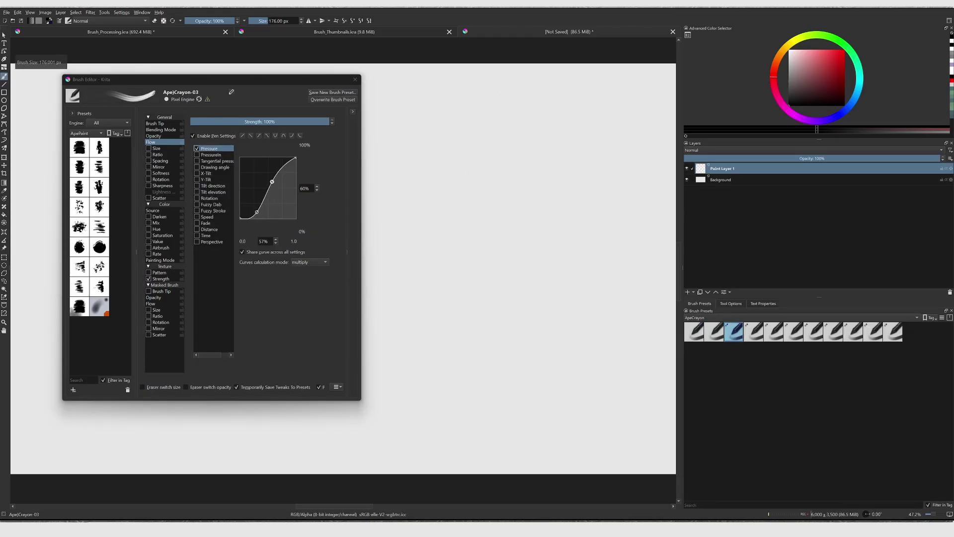
- Try a short Ape)Crayon-04 stroke and choose thumbnail images from the TakenImages folder, with Brush_Thumbnails_04.jpg for Ape)Crayon-04
key("ctrl+o")
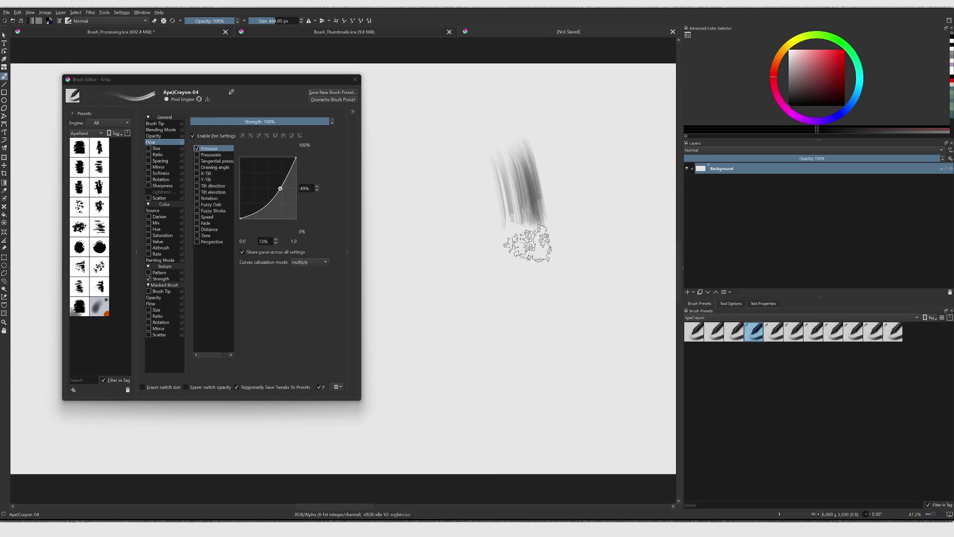
mouse_move(522, 245)
left_mouse_down()
mouse_move(466, 253)
mouse_move(495, 318)
mouse_move(481, 273)
mouse_move(507, 236)
left_mouse_up()
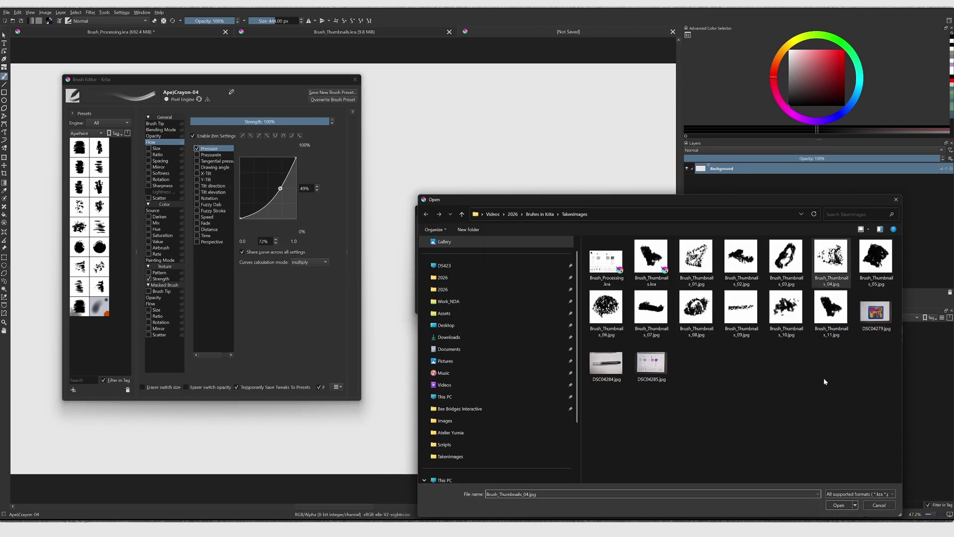
left_click(769, 335)
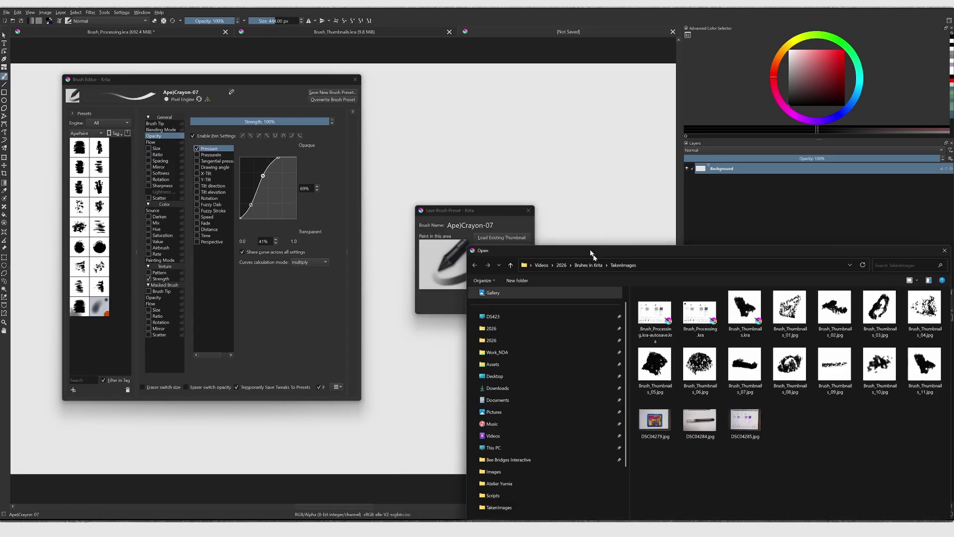
left_click_drag(593, 255, 528, 197)
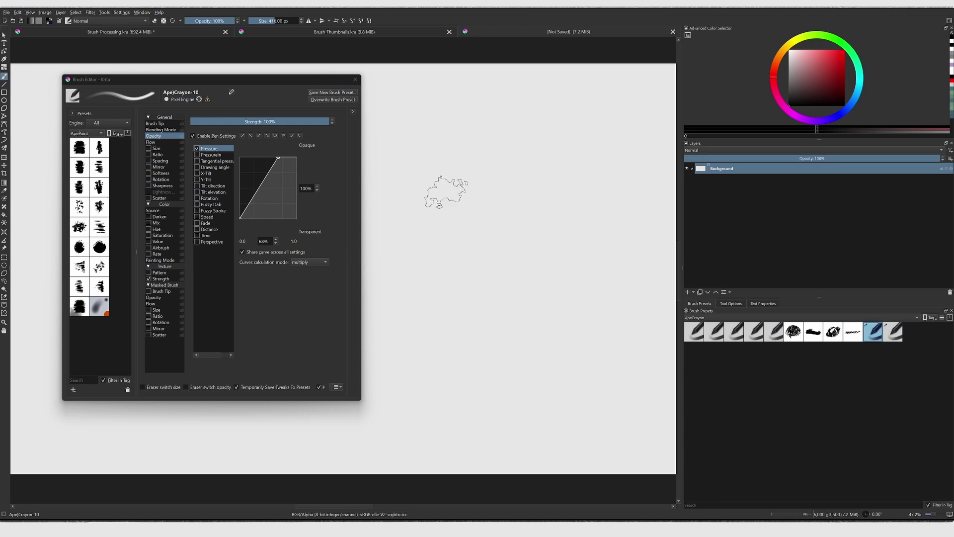
- Open the Flow settings and test the Ape)Crayon-11 preset with a broad curved stroke on the canvas
left_click(174, 143)
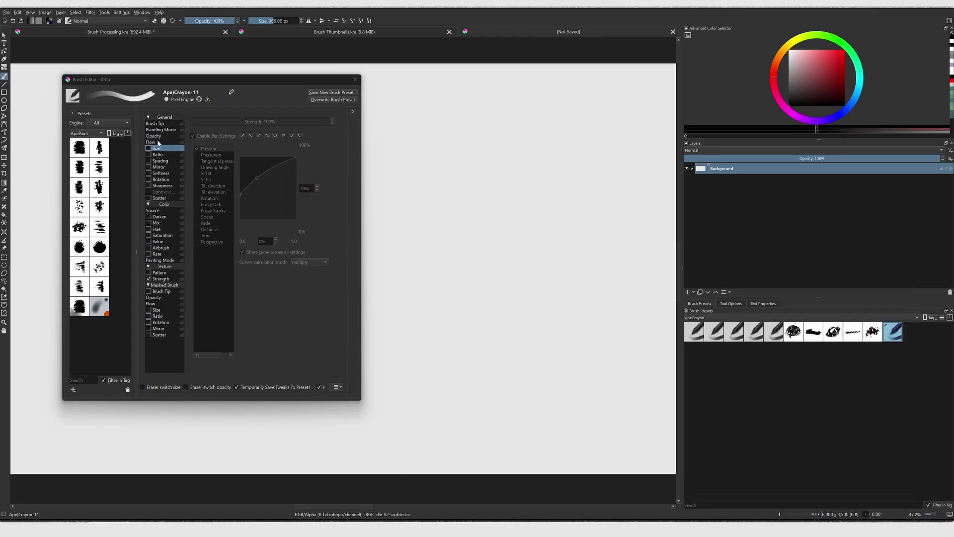
left_click_drag(517, 164, 442, 253)
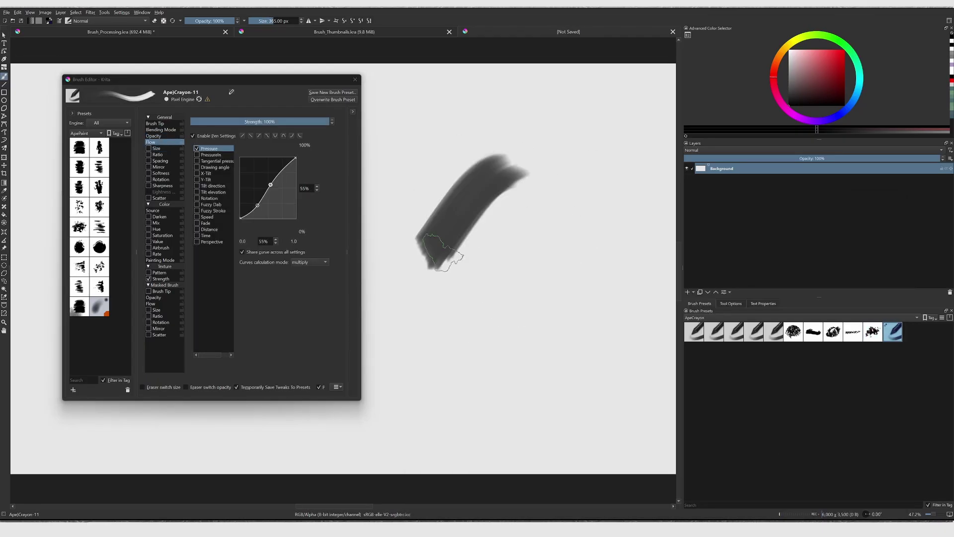